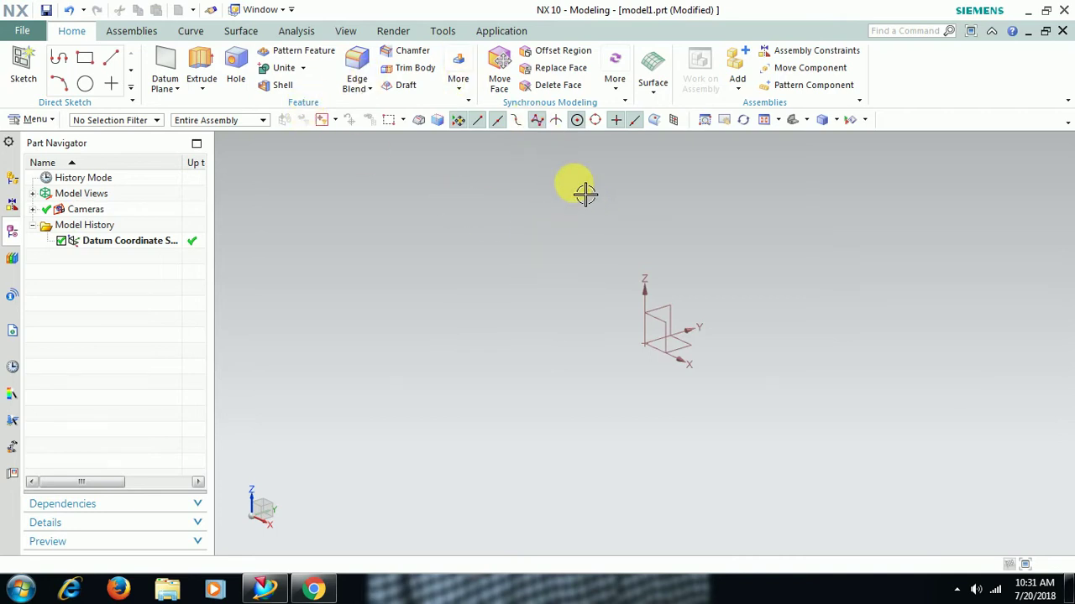
Step: Switch model1.prt into the Sheet Metal application and browse the Bend group's More list without choosing
left_click(22, 32)
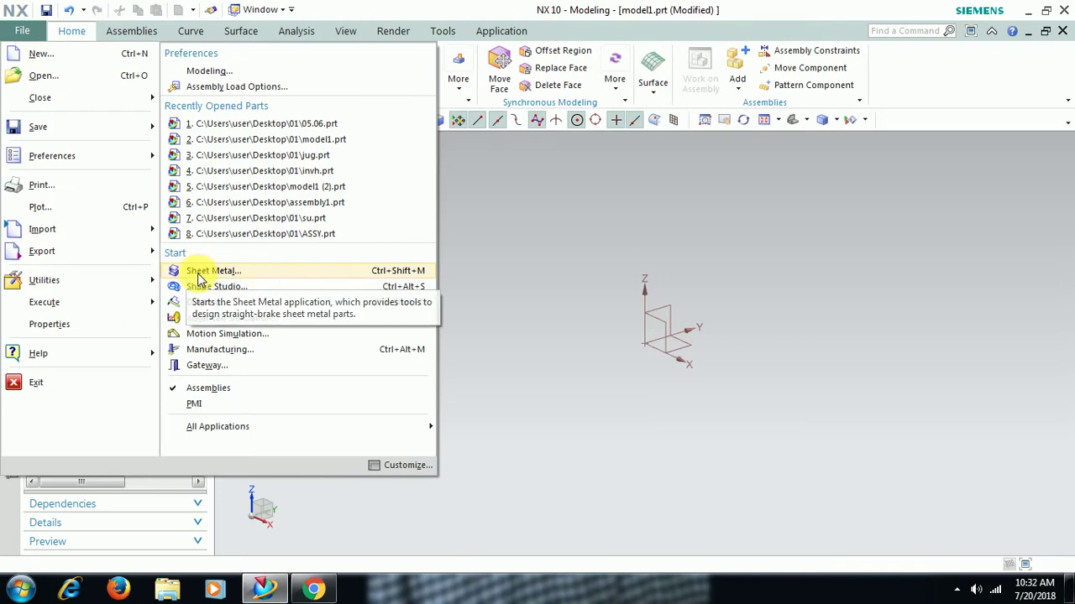
left_click(200, 278)
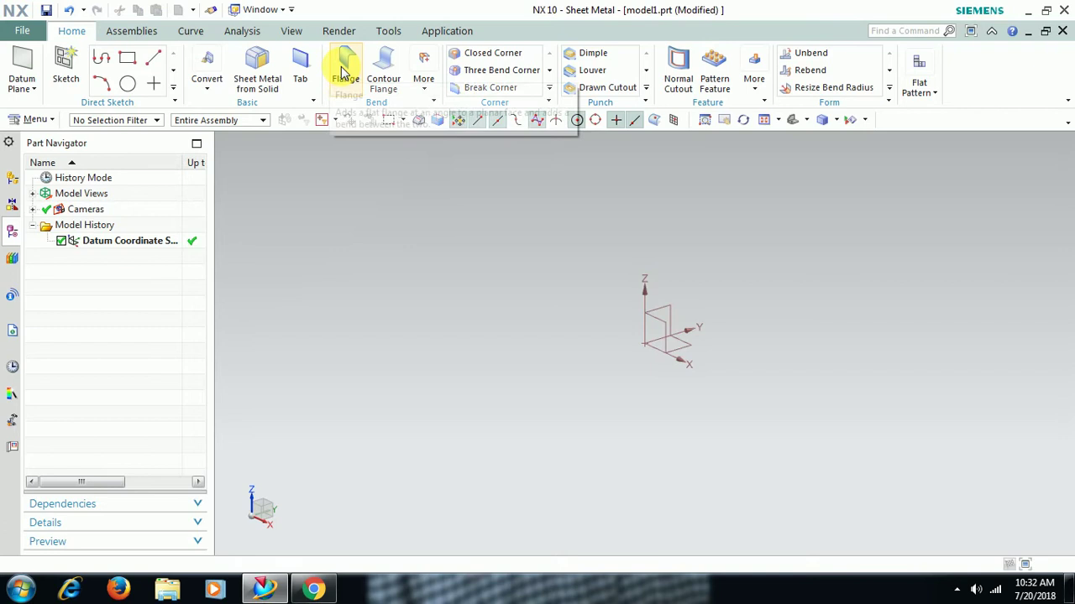
left_click(427, 90)
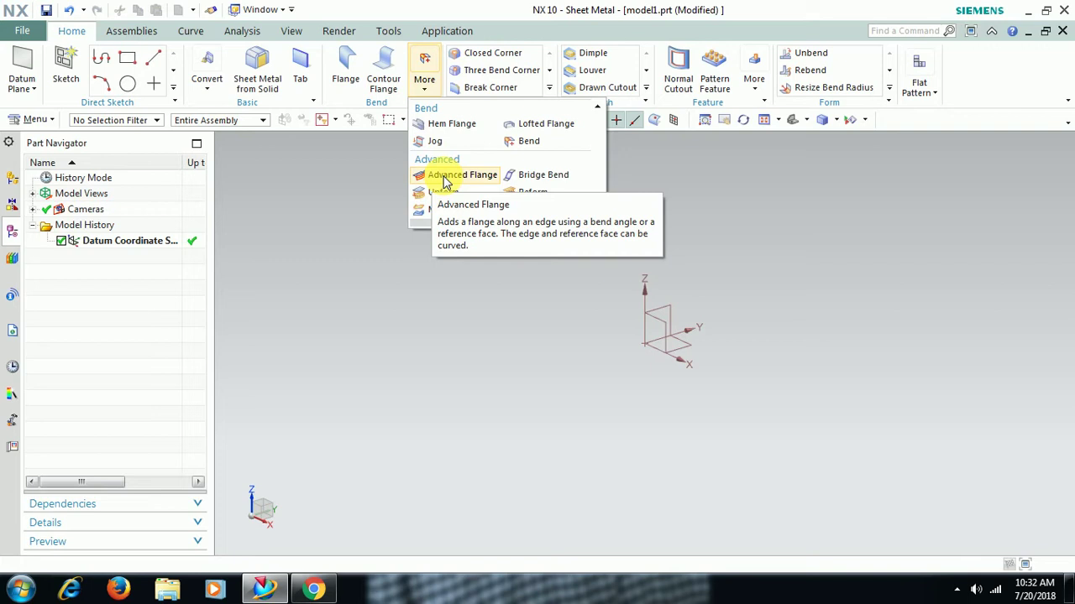
left_click(583, 325)
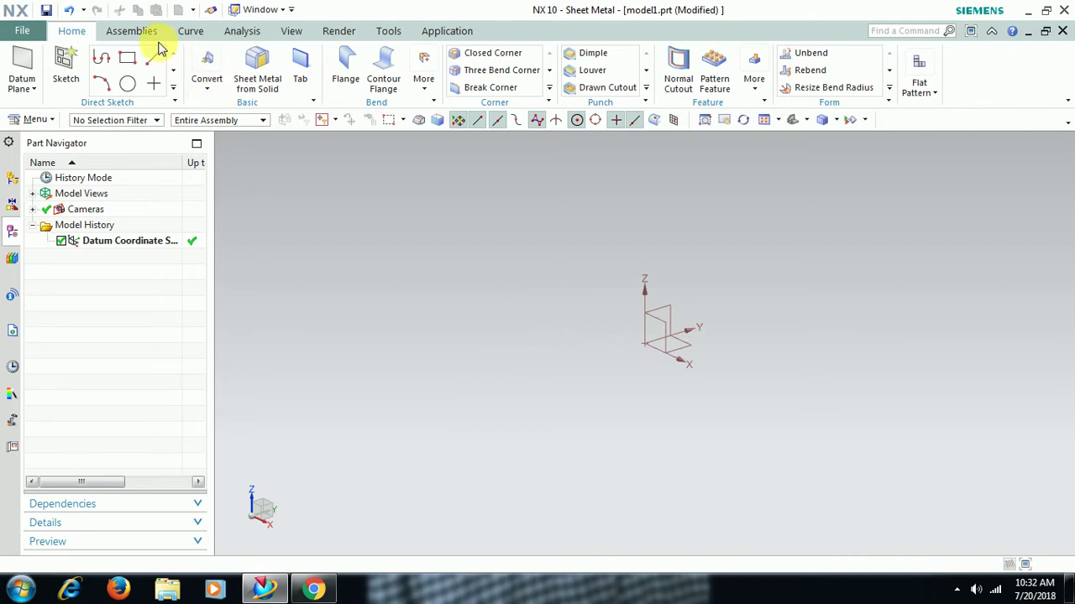
Step: Start a new sketch on the XY plane
left_click(67, 67)
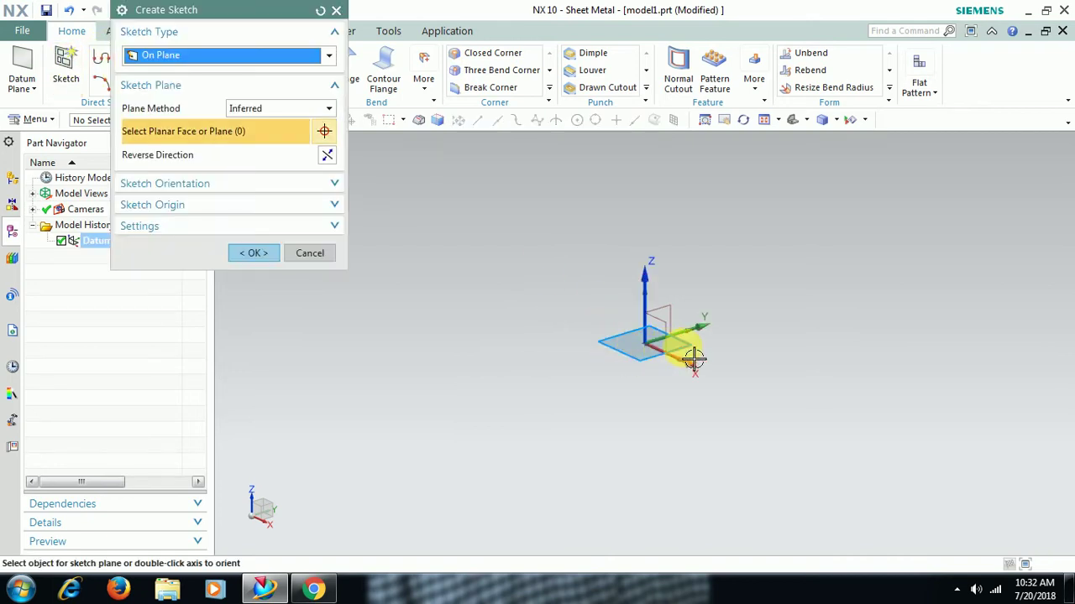
left_click(686, 353)
left_click(254, 253)
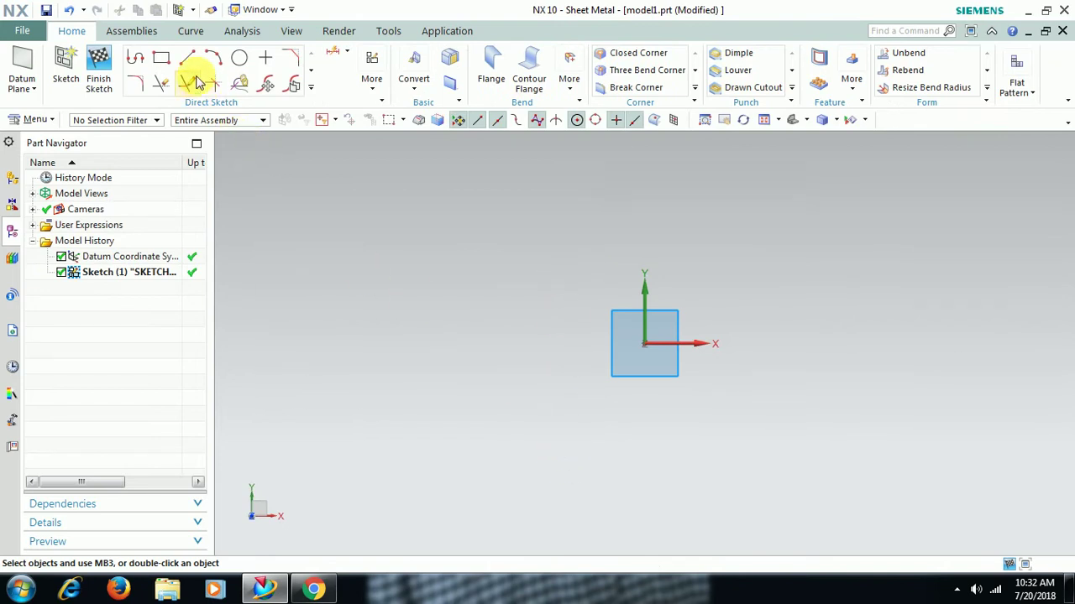
Step: Draw a closed Profile outline 90 wide with a 27-wide stepped notch at the lower right
left_click(134, 57)
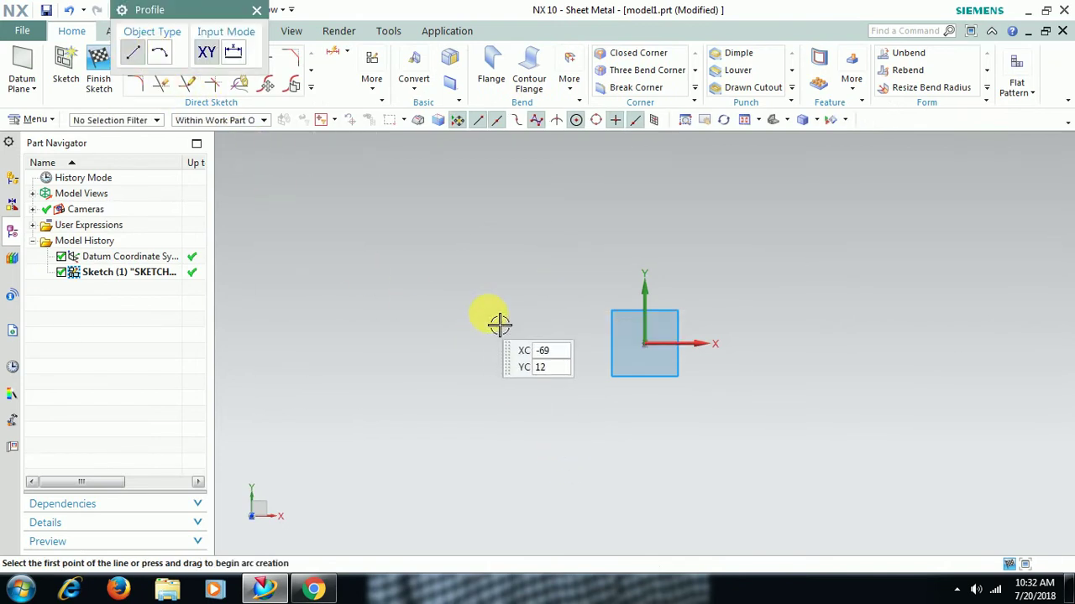
left_click(500, 265)
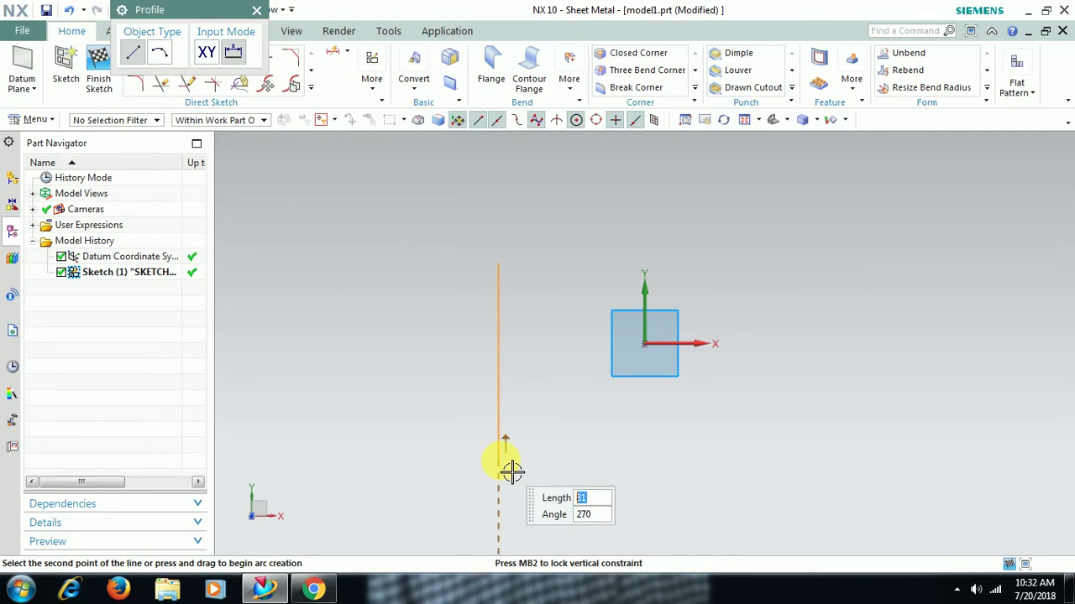
left_click(502, 461)
left_click(719, 462)
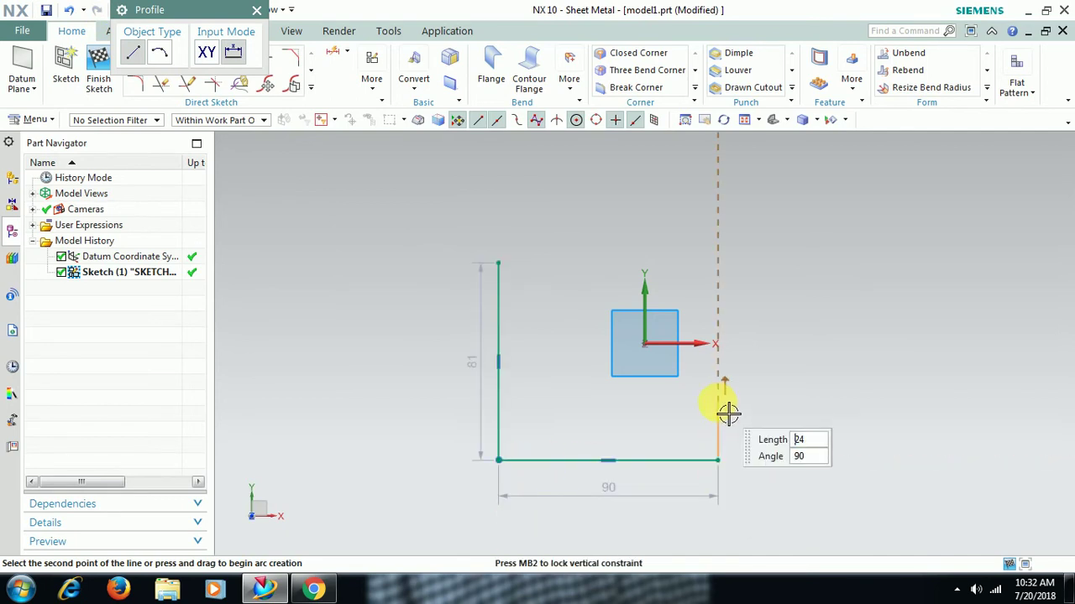
left_click(717, 392)
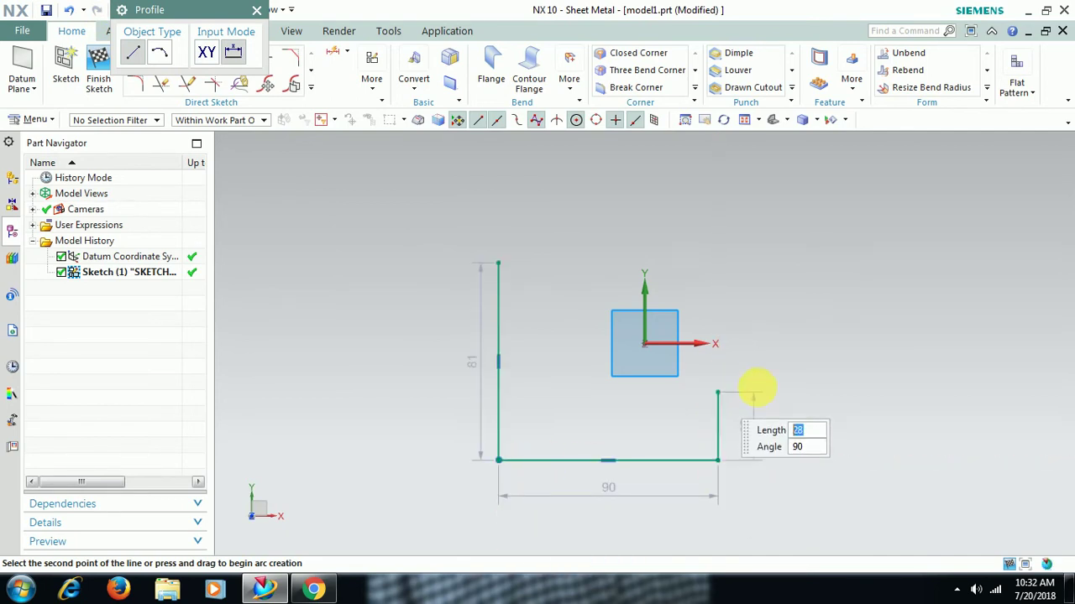
left_click(784, 392)
left_click(786, 264)
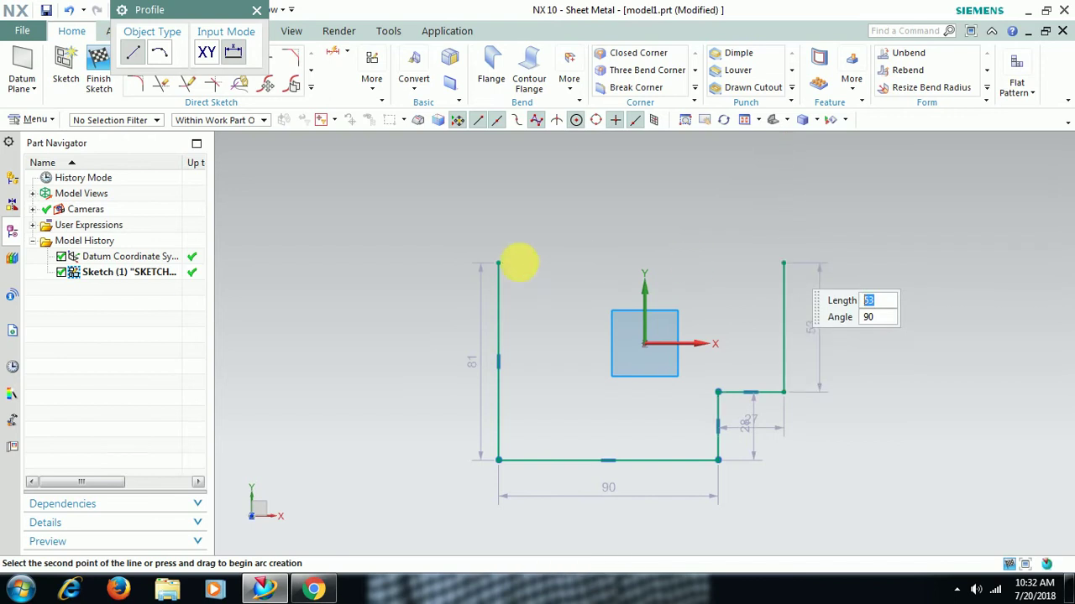
left_click(500, 264)
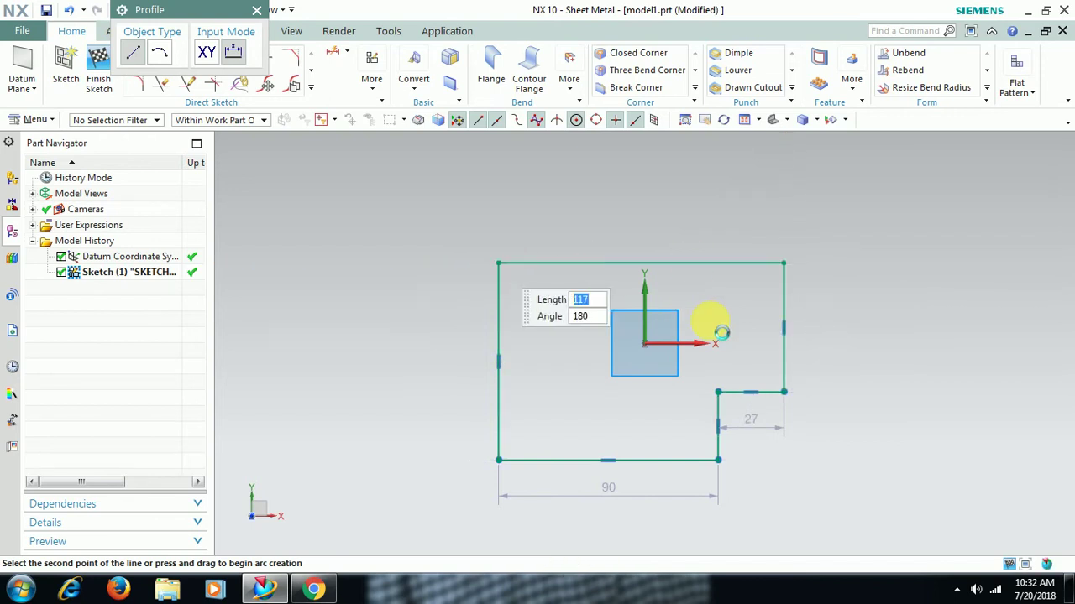
key("Escape")
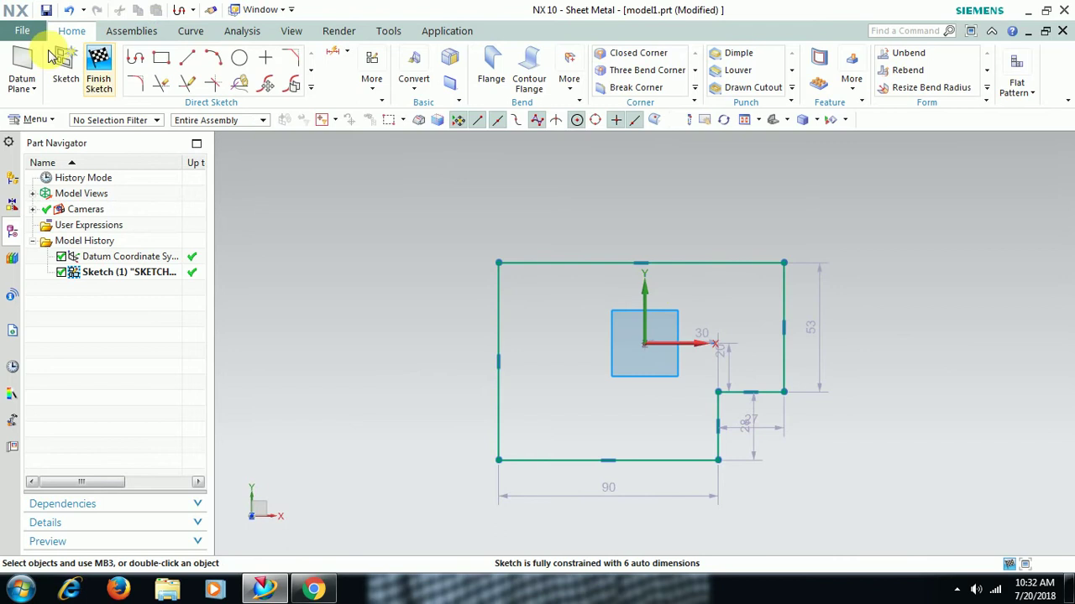
Step: Finish the sketch and build a 3 mm thick base tab from the notched outline
left_click(98, 60)
mouse_move(604, 310)
middle_mouse_down()
mouse_move(571, 325)
mouse_move(546, 307)
mouse_move(525, 254)
mouse_move(630, 229)
mouse_move(683, 453)
mouse_move(595, 415)
mouse_move(616, 451)
mouse_move(596, 462)
mouse_move(578, 418)
middle_mouse_up()
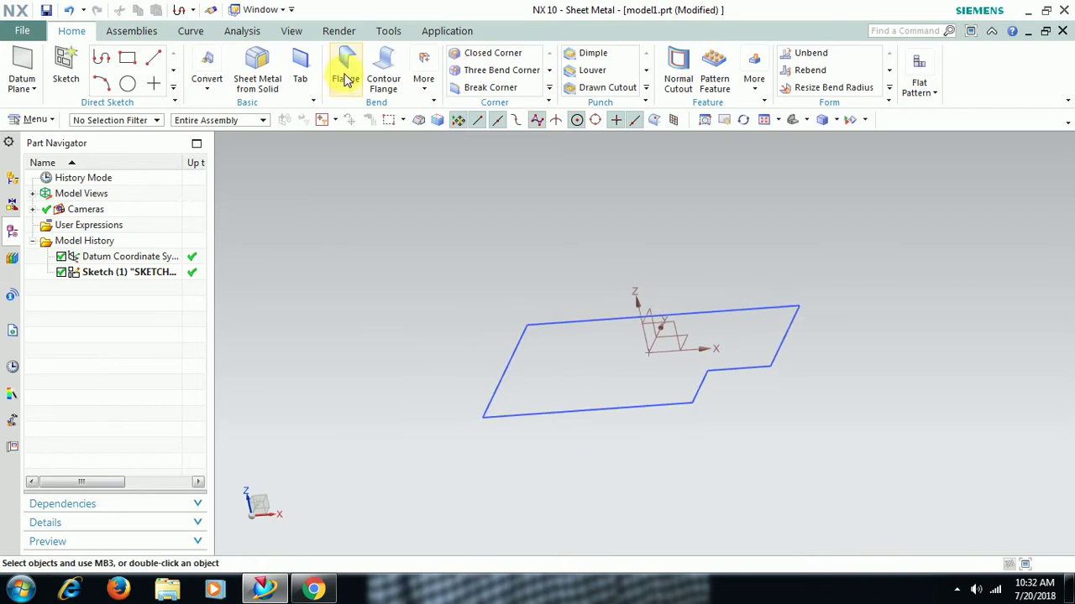
left_click(300, 69)
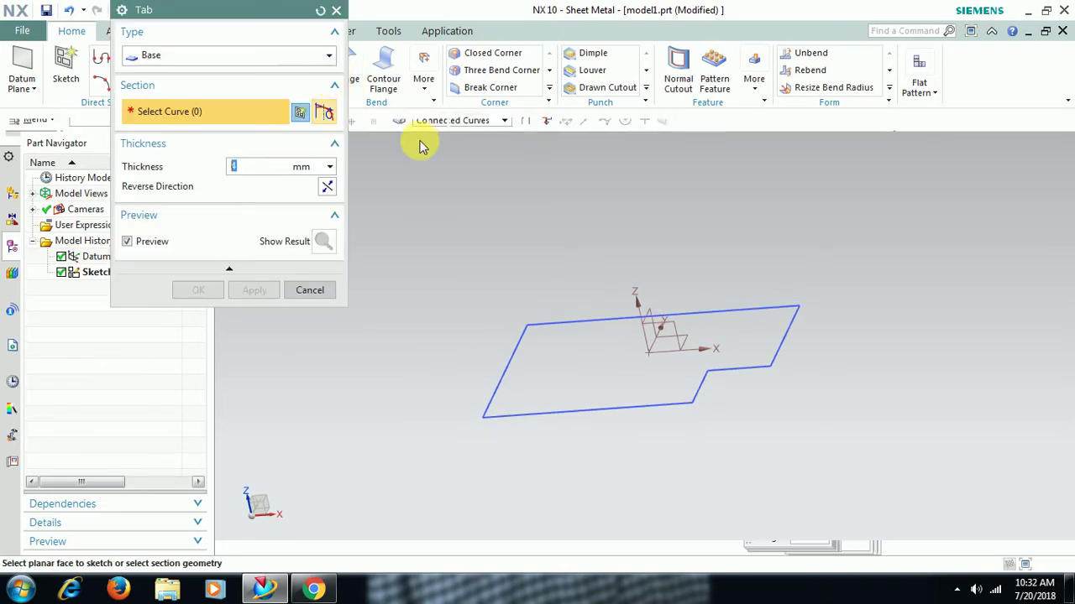
left_click(568, 329)
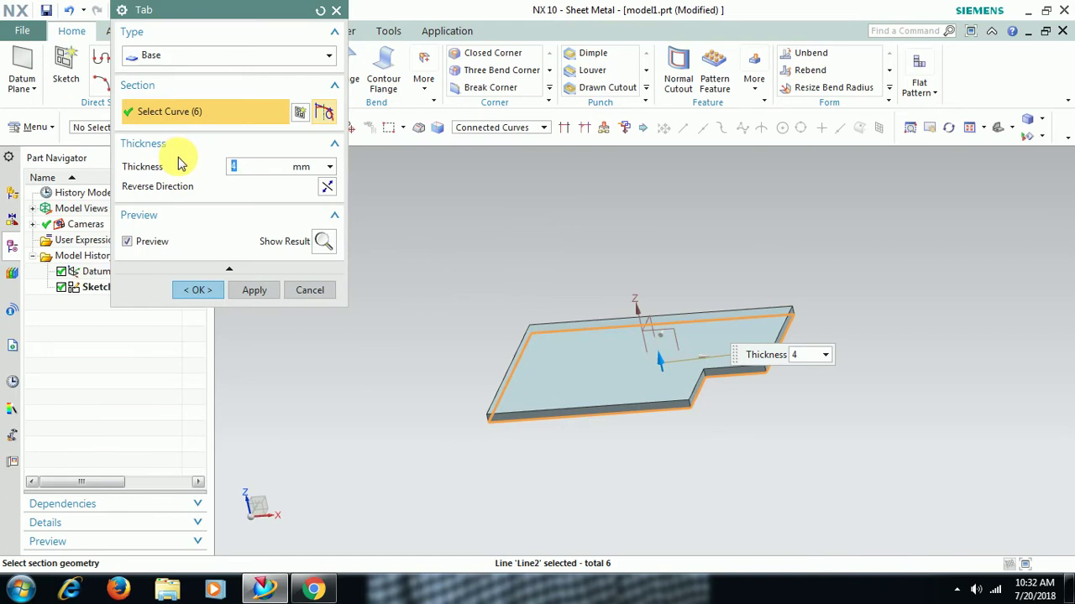
type("3")
key("Return")
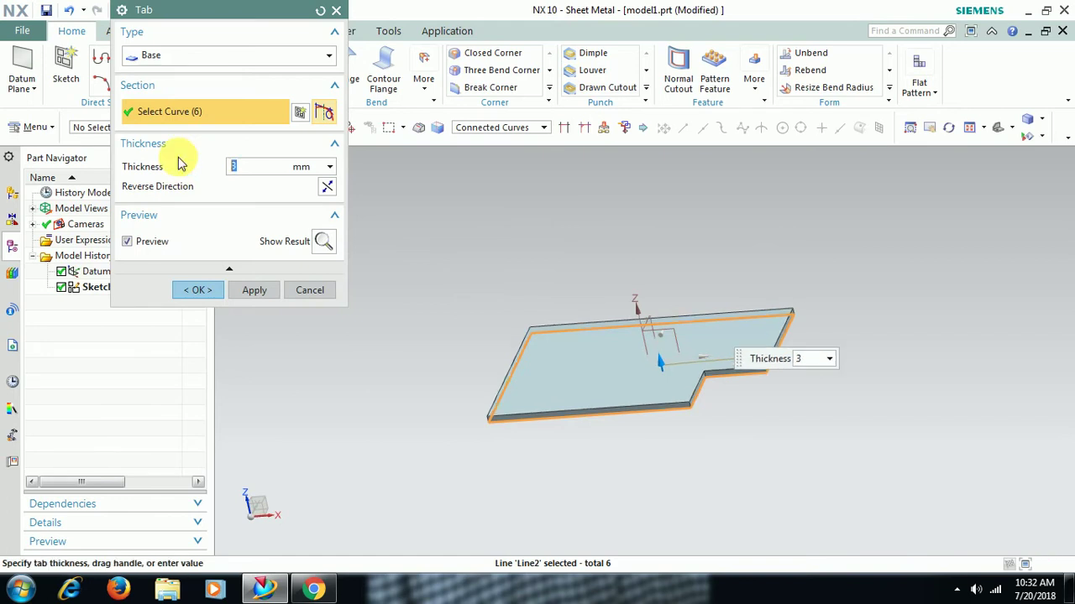
left_click(199, 293)
middle_click_drag(521, 344, 603, 380)
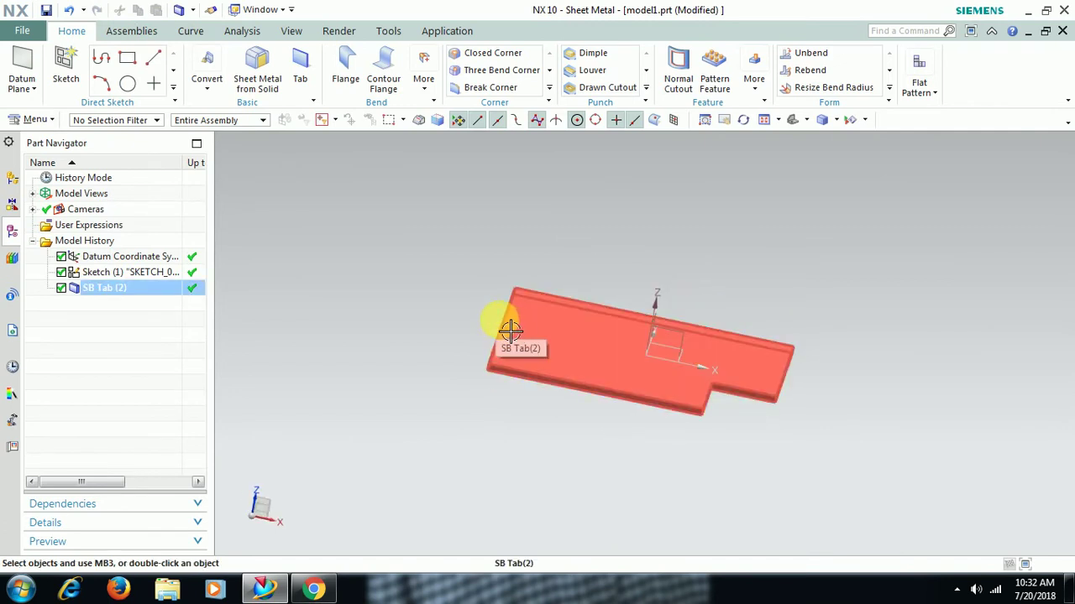
Step: Add a 100 mm flange at 90° on the base tab's left edge
left_click(345, 65)
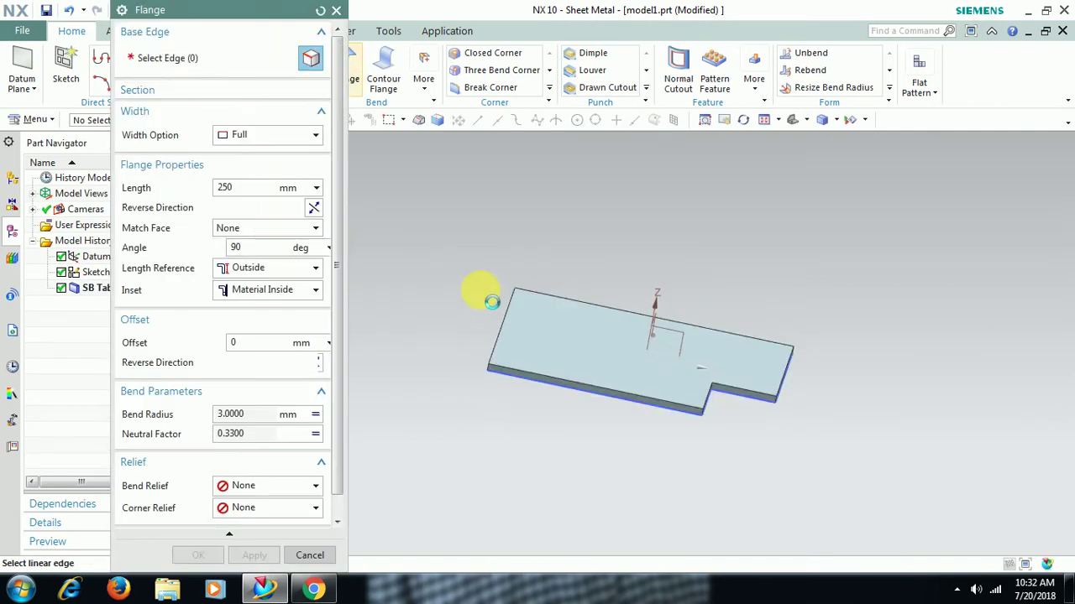
left_click(506, 332)
middle_click_drag(576, 248, 619, 187)
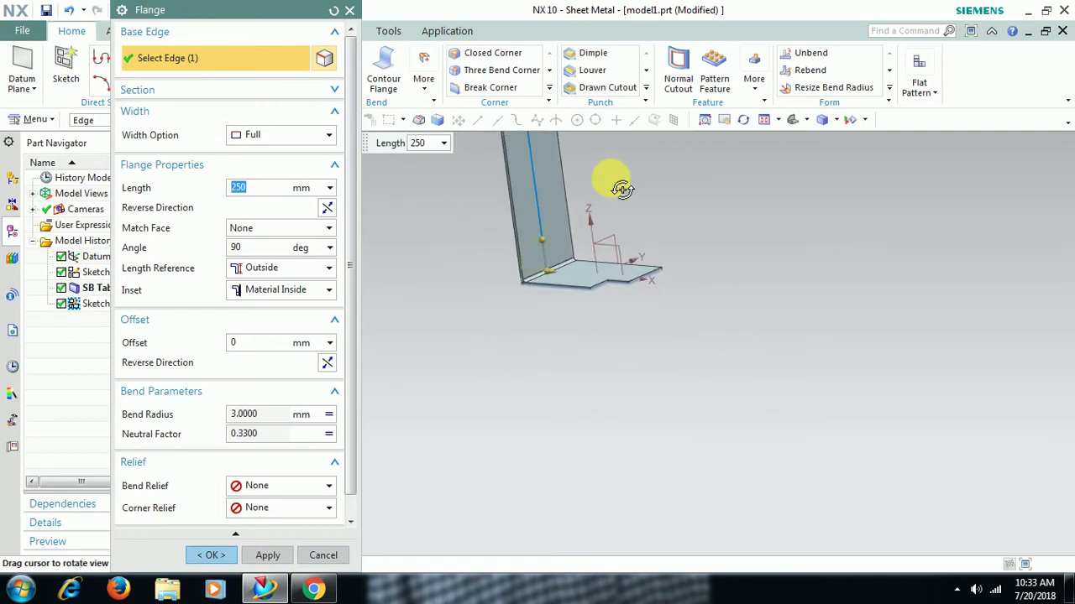
left_click_drag(276, 193, 164, 193)
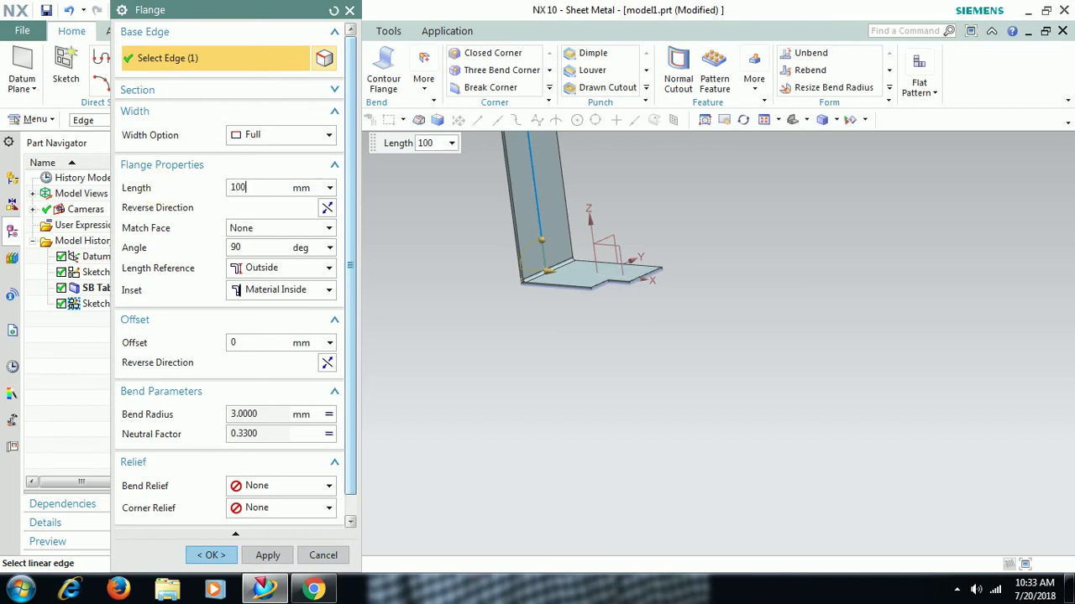
type("100")
key("Return")
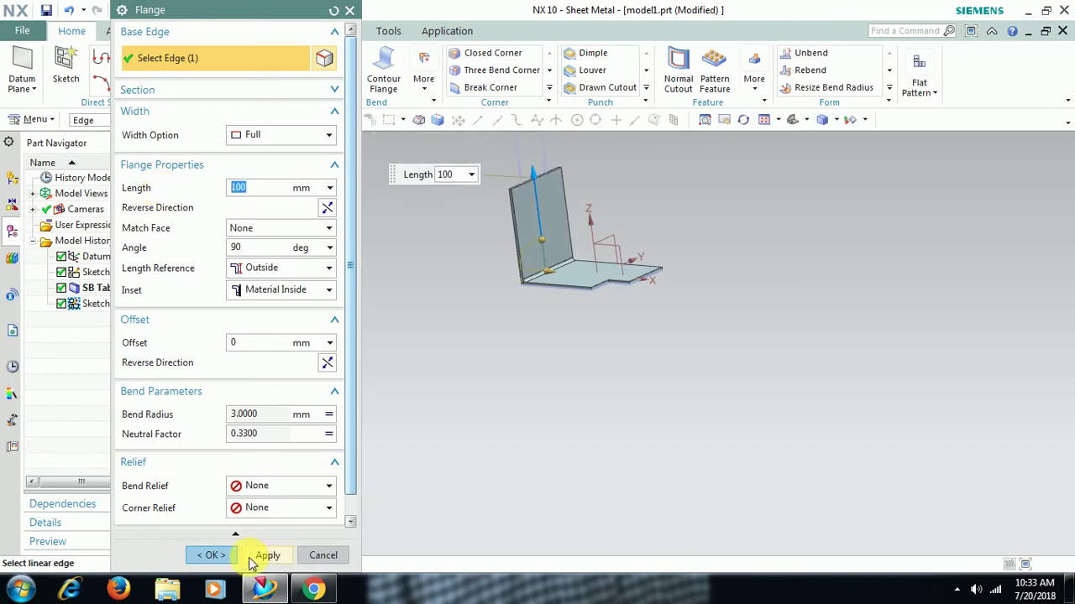
left_click(211, 555)
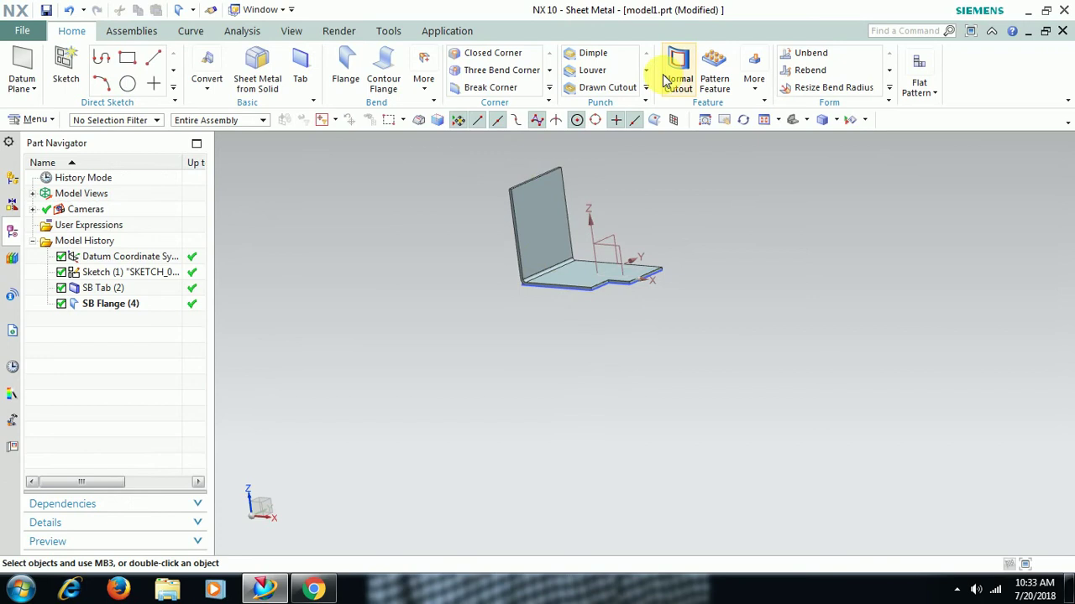
Step: Pan, zoom and orbit the view to inspect the L-shaped part and its upright wall
left_click(724, 120)
left_click_drag(568, 227, 541, 321)
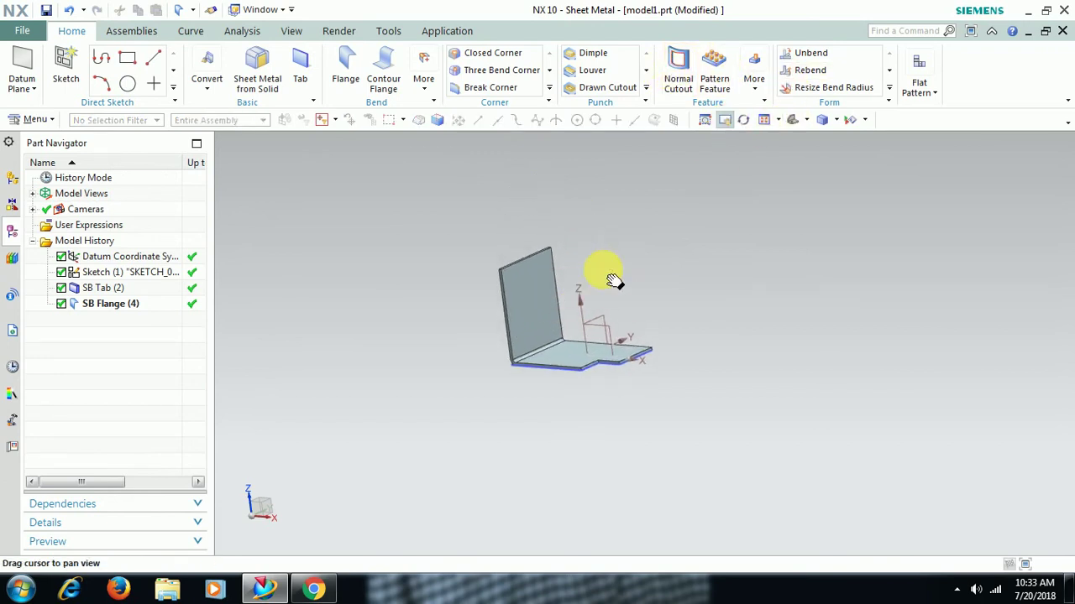
left_click_drag(614, 281, 607, 307)
right_click(599, 284)
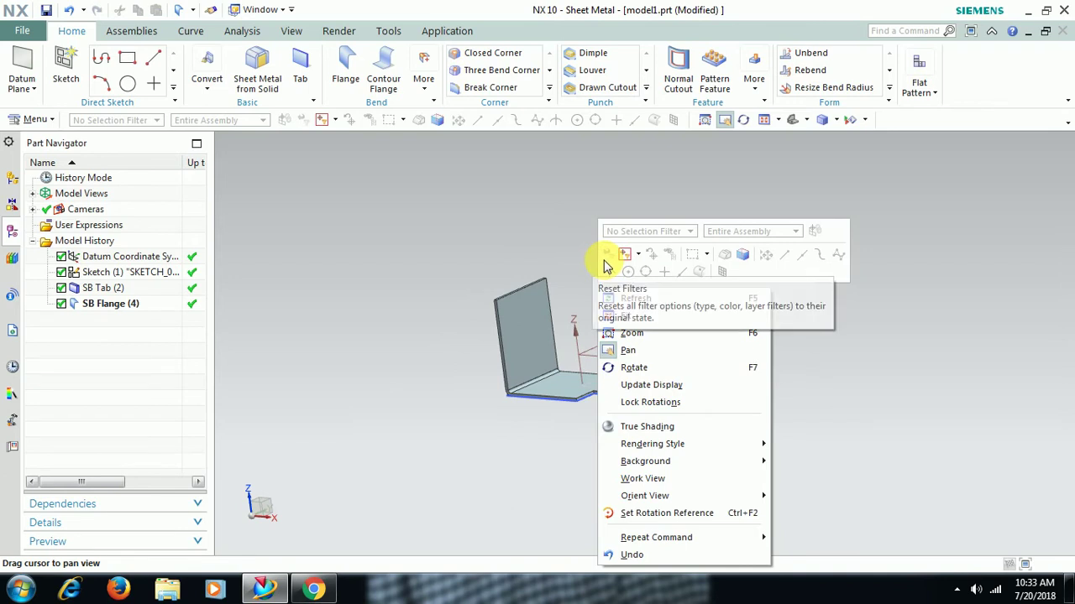
key("Escape")
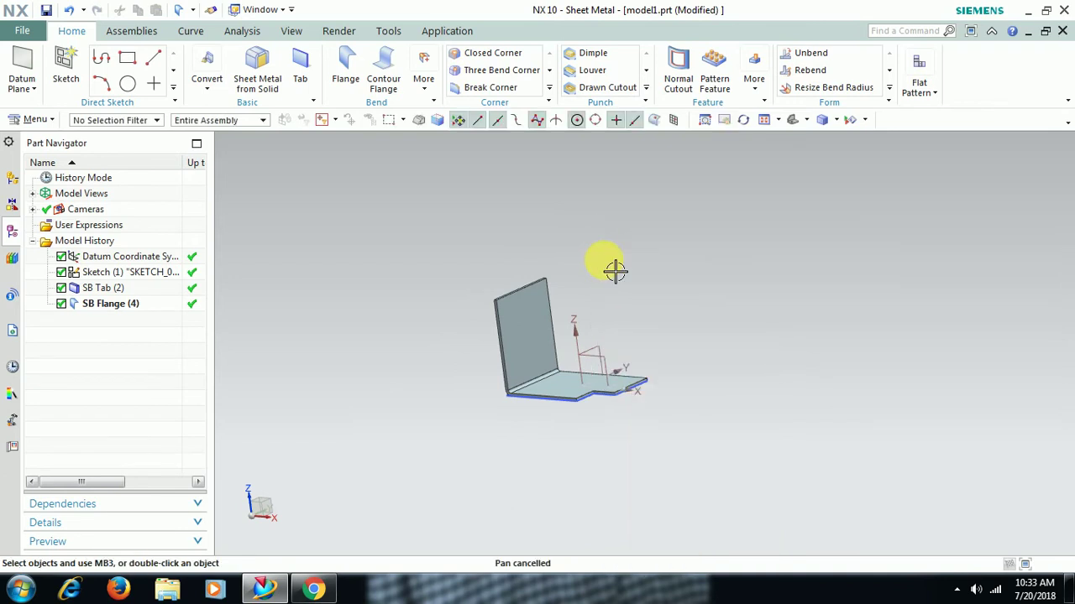
mouse_move(629, 328)
middle_mouse_down()
mouse_move(631, 343)
mouse_move(633, 319)
middle_mouse_up()
scroll(637, 321, "up", 1)
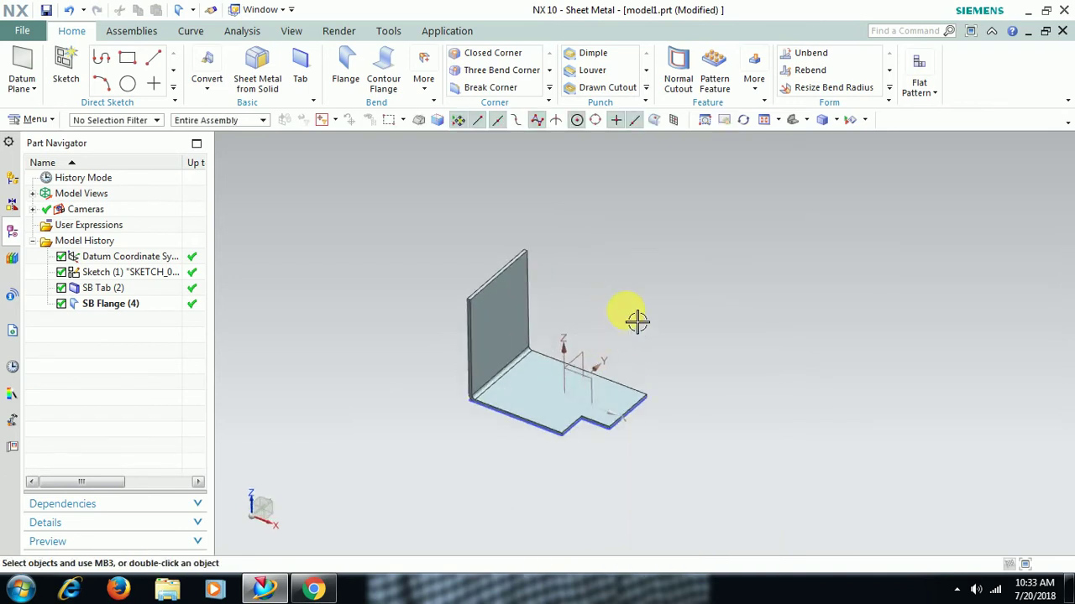
scroll(637, 319, "up", 1)
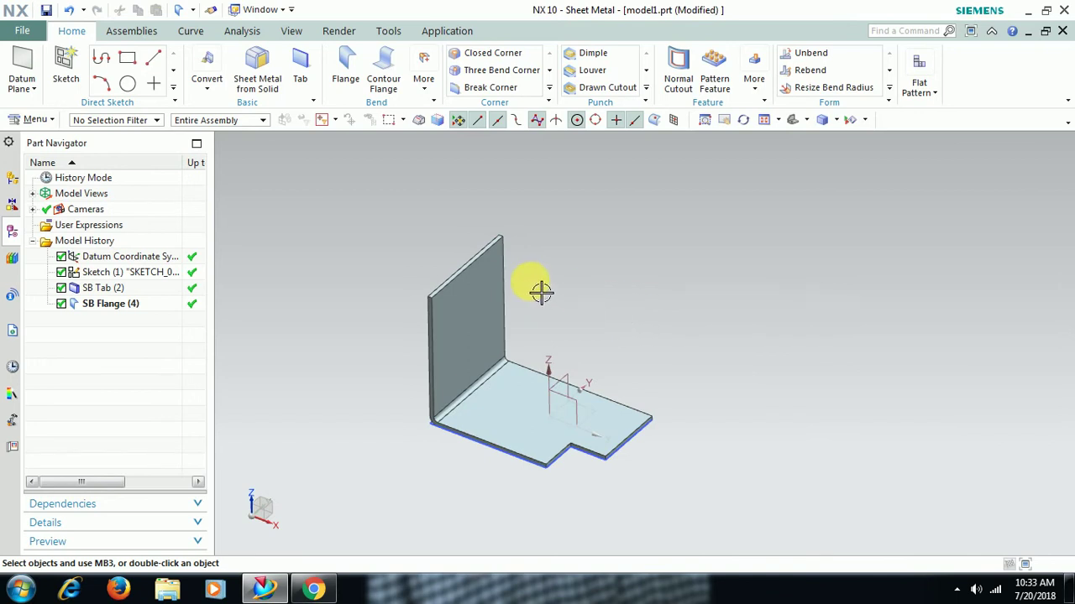
middle_click_drag(541, 291, 535, 269)
middle_click_drag(502, 234, 479, 247)
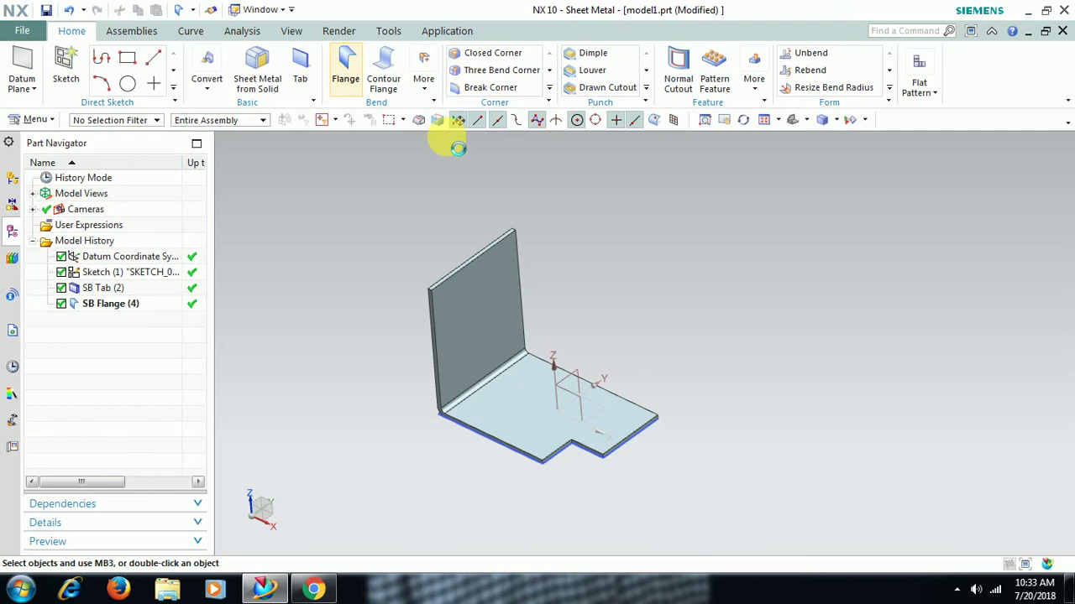
left_click(463, 257)
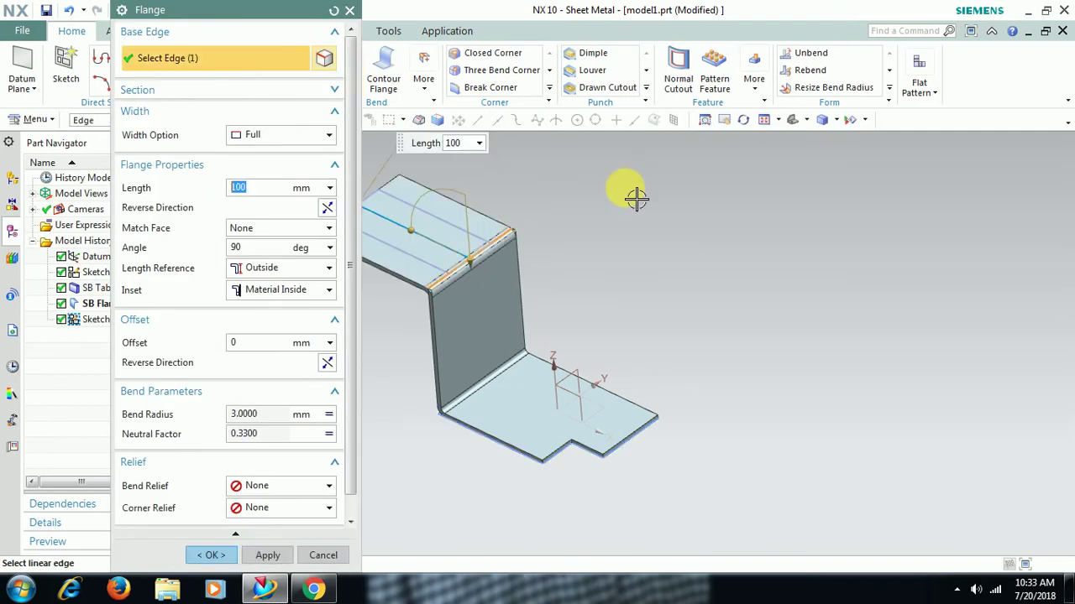
type("50")
key("Return")
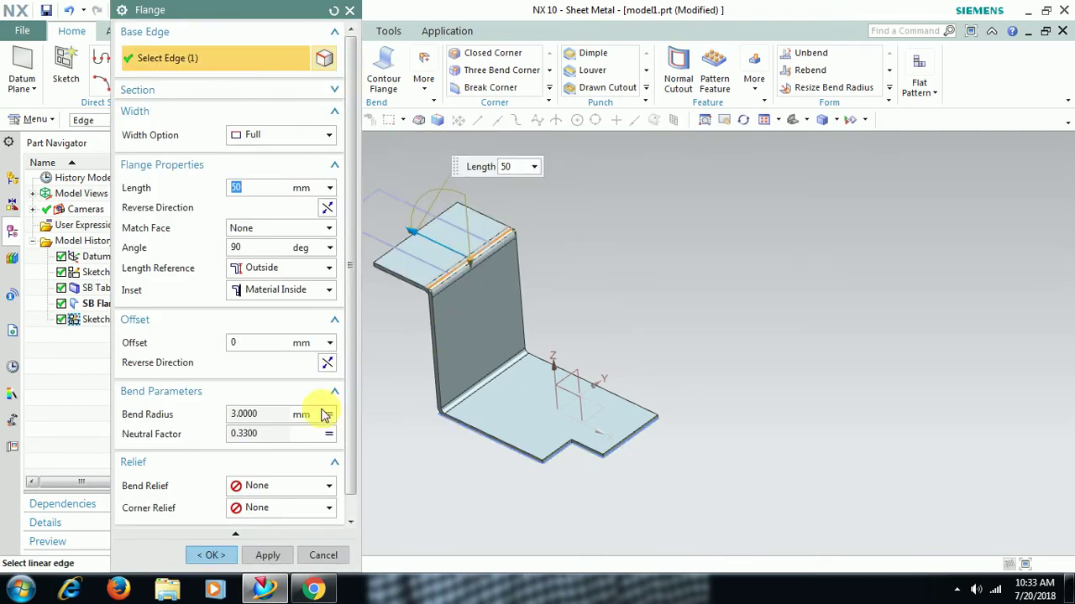
left_click(211, 555)
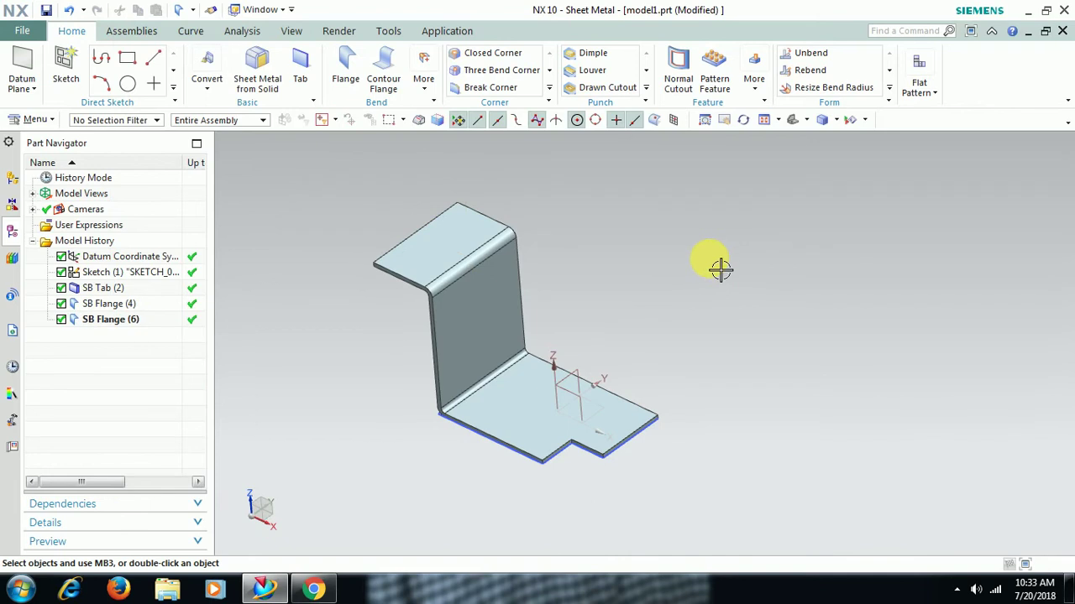
key("ctrl+z")
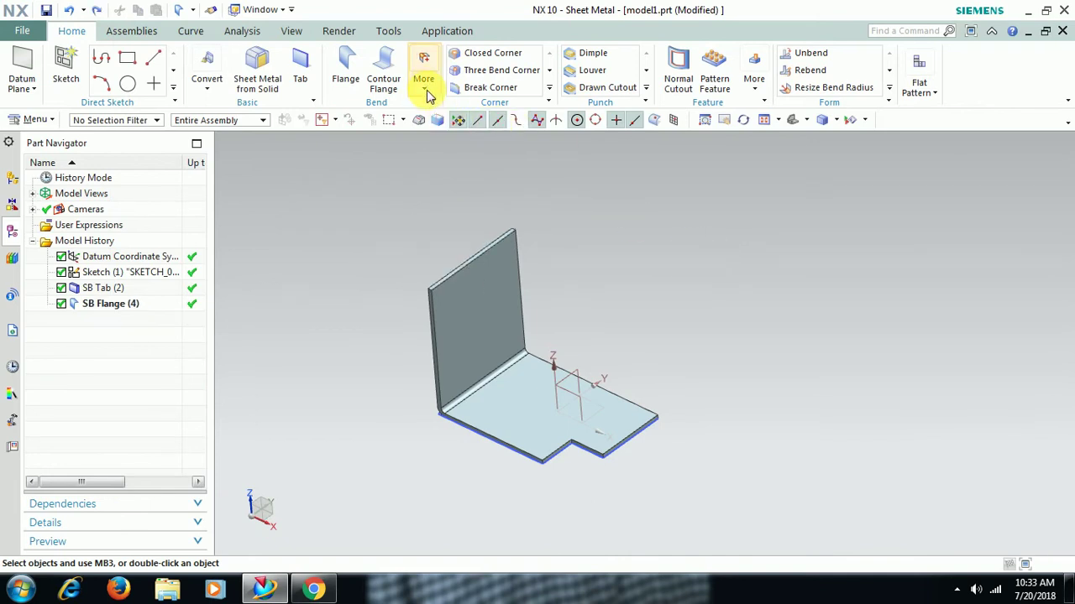
left_click(426, 84)
left_click(460, 217)
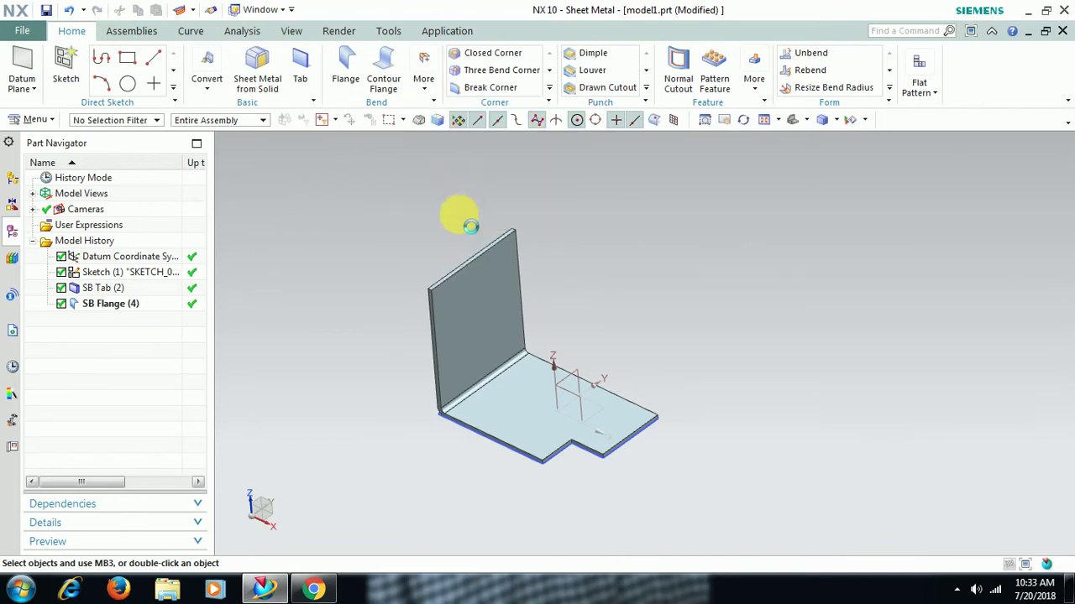
left_click(464, 260)
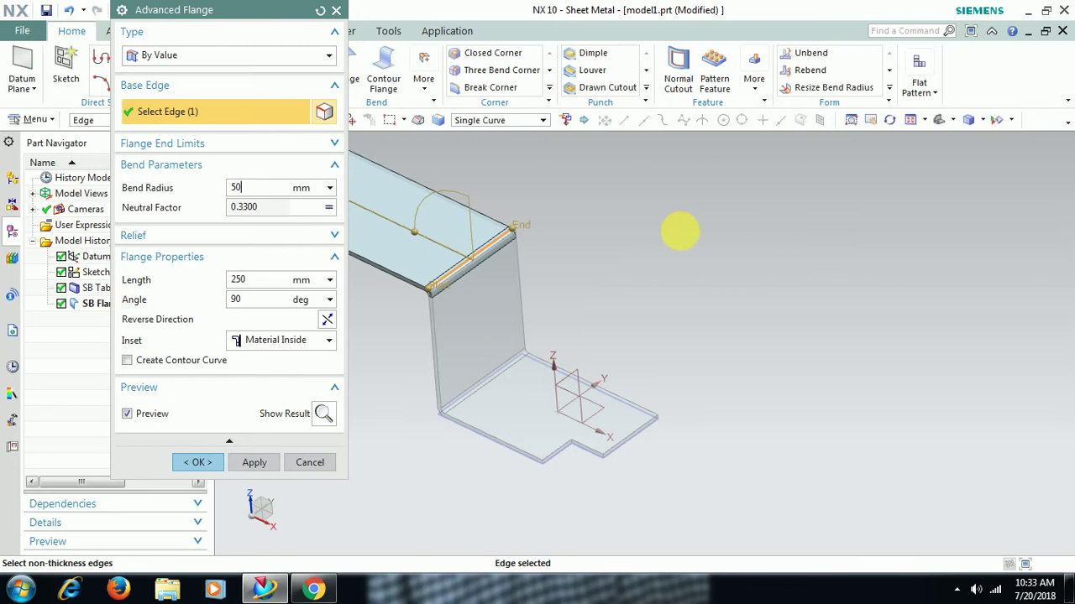
type("50")
key("Return")
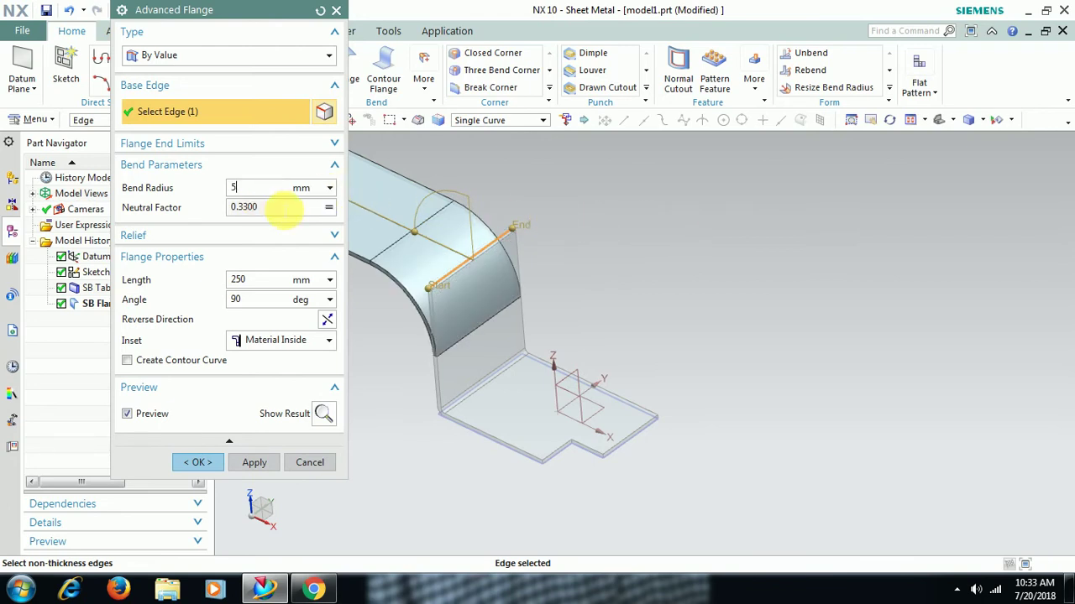
left_click(244, 280)
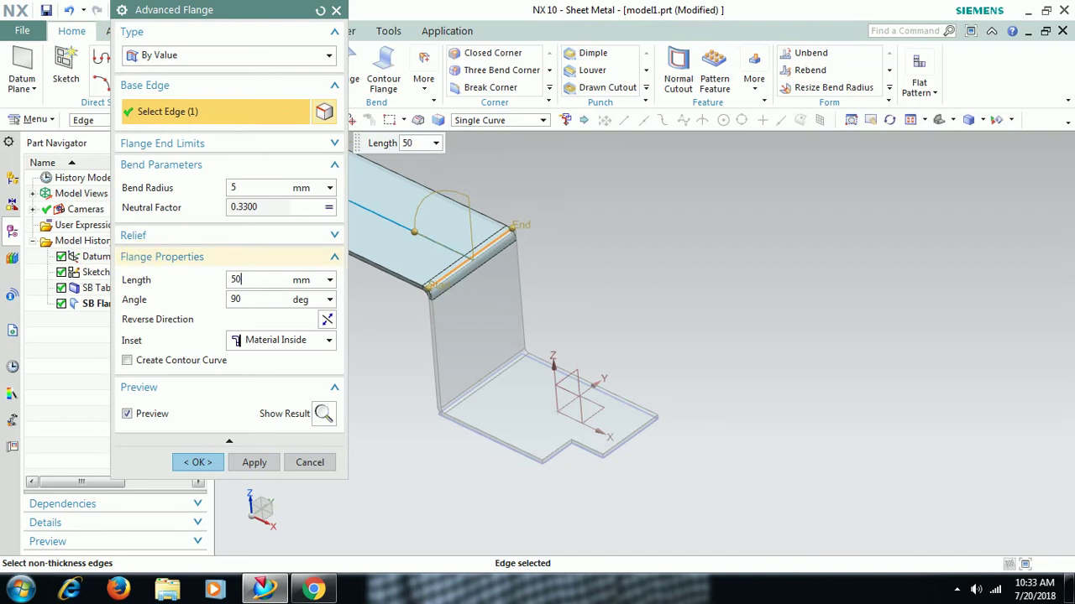
type("50")
key("Return")
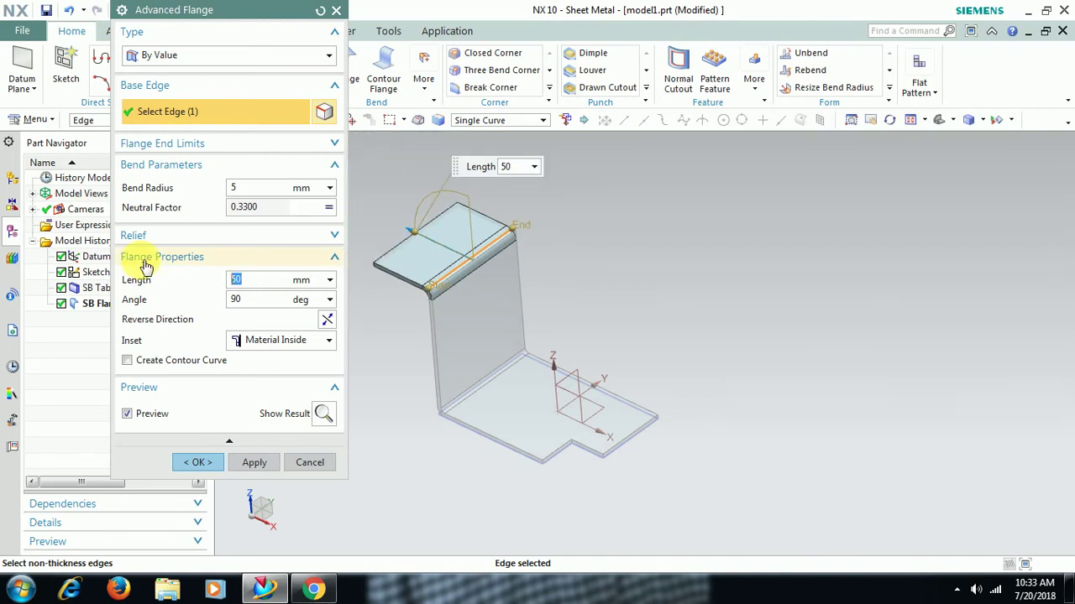
left_click(189, 467)
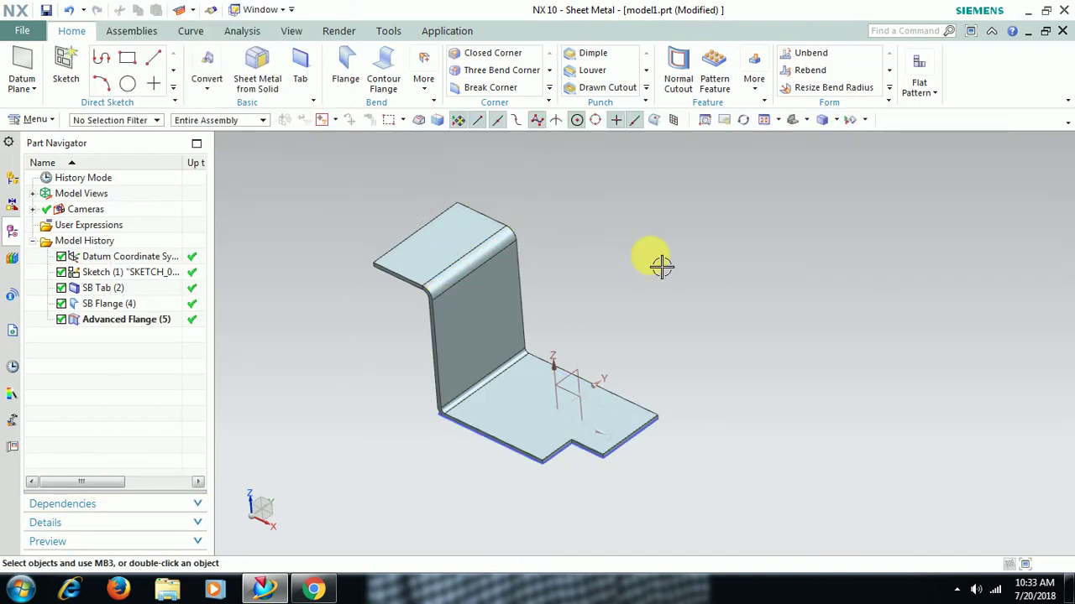
key("ctrl+z")
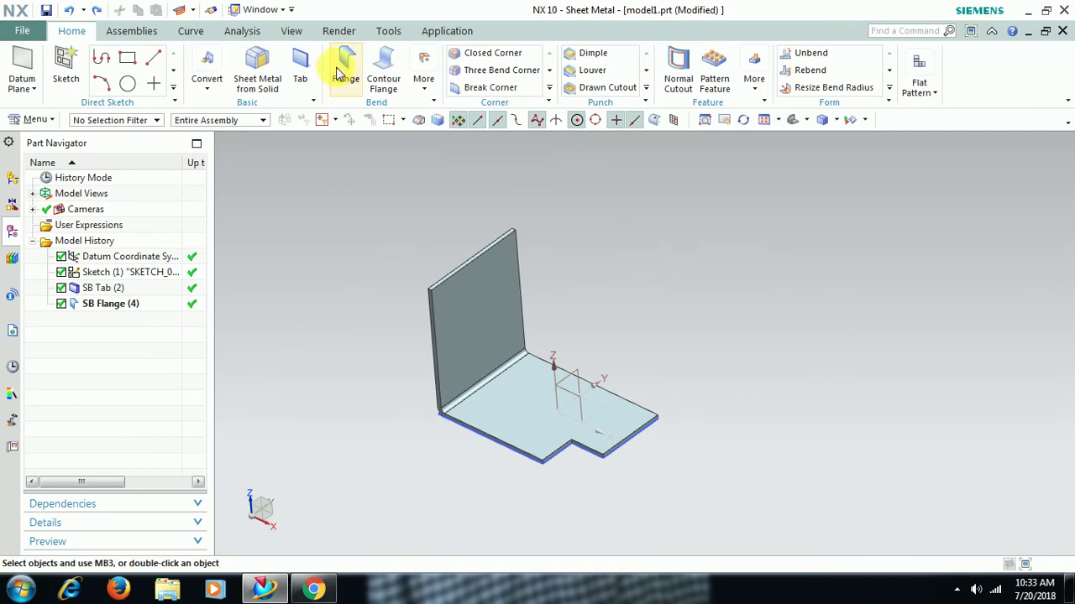
Step: Start a sketch on the upright wall's face and pick the Studio Spline tool
scroll(571, 231, "up", 2)
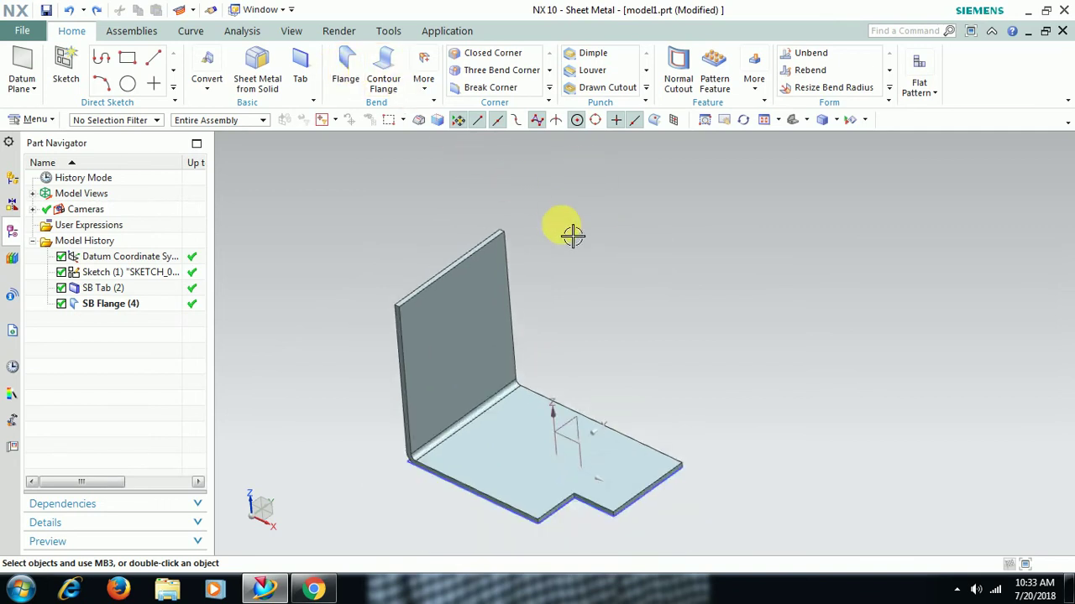
left_click(67, 63)
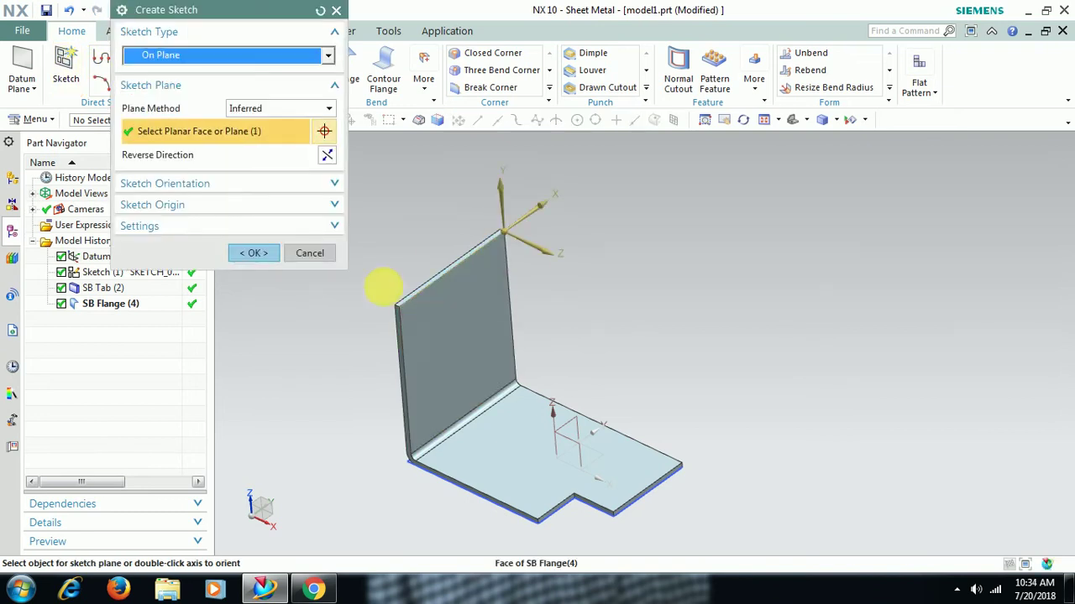
left_click(254, 252)
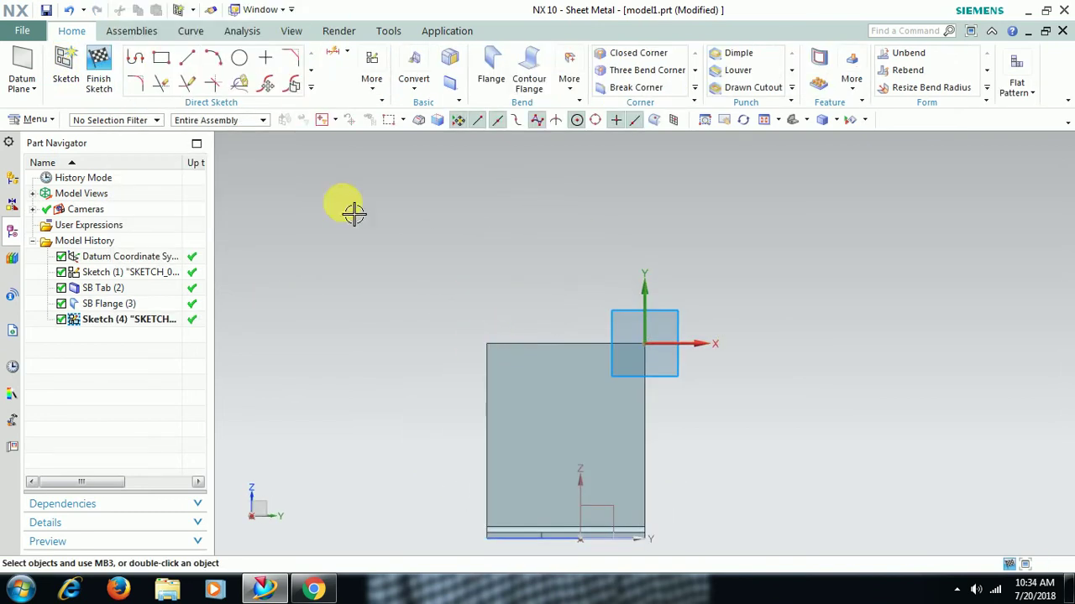
left_click(310, 89)
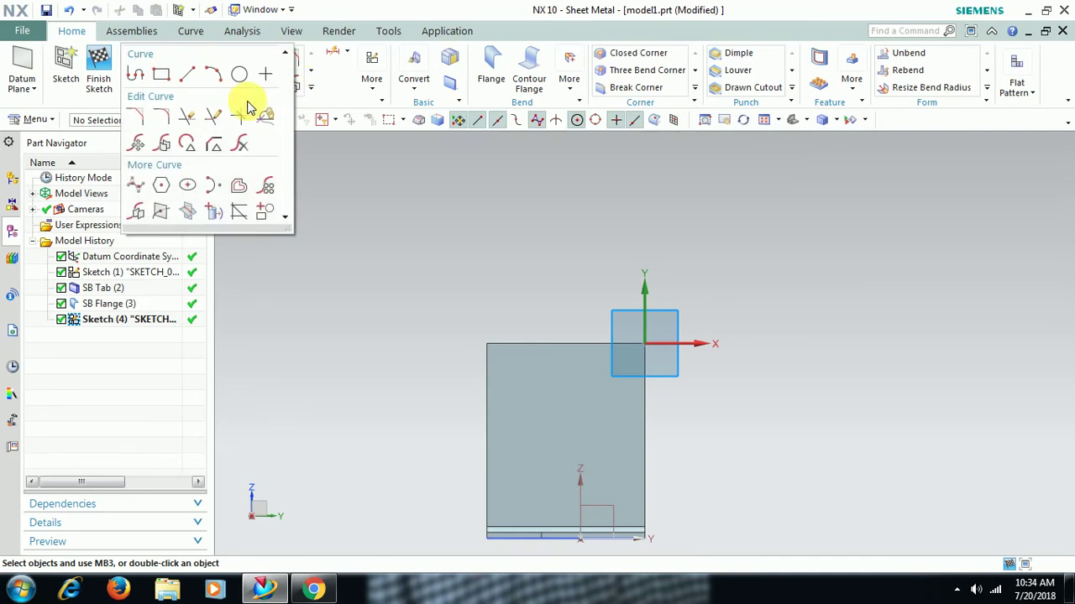
left_click(136, 191)
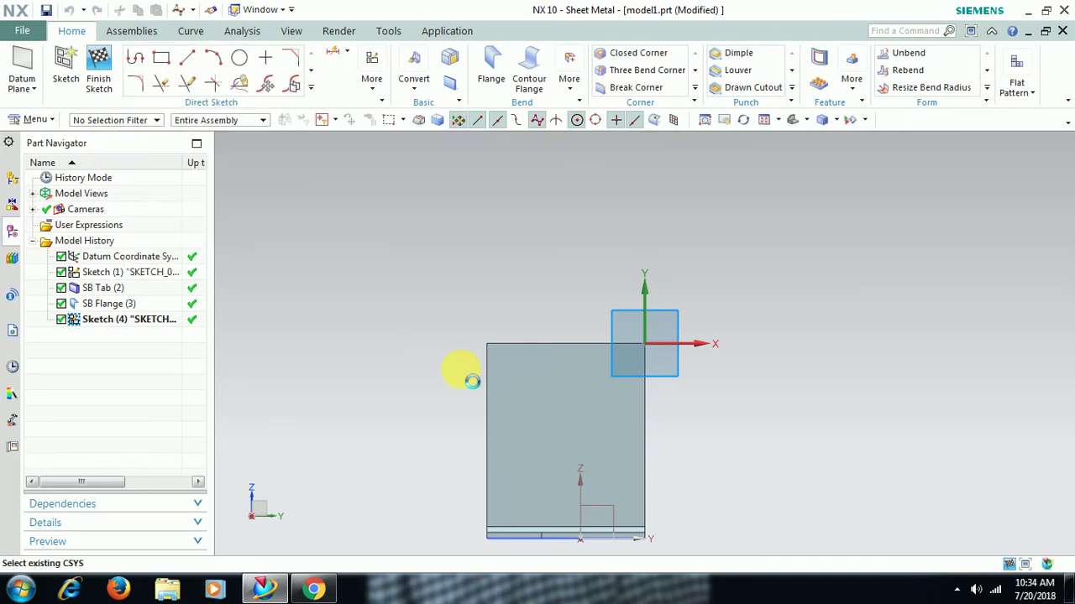
Step: Draw a five-point wavy spline across the wall, from left of it to past its right edge
left_click(432, 358)
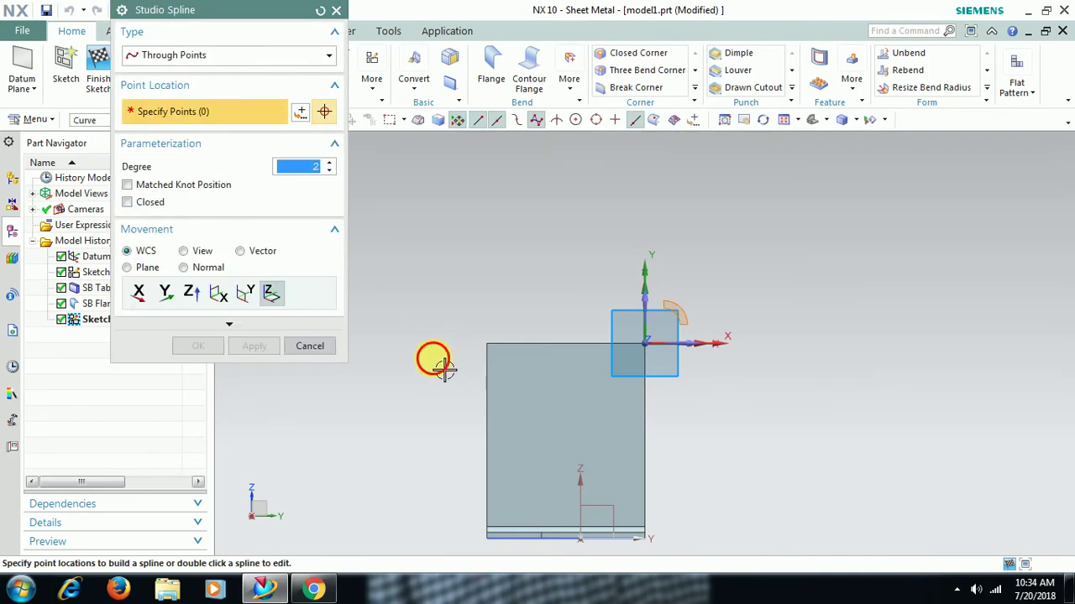
left_click(497, 368)
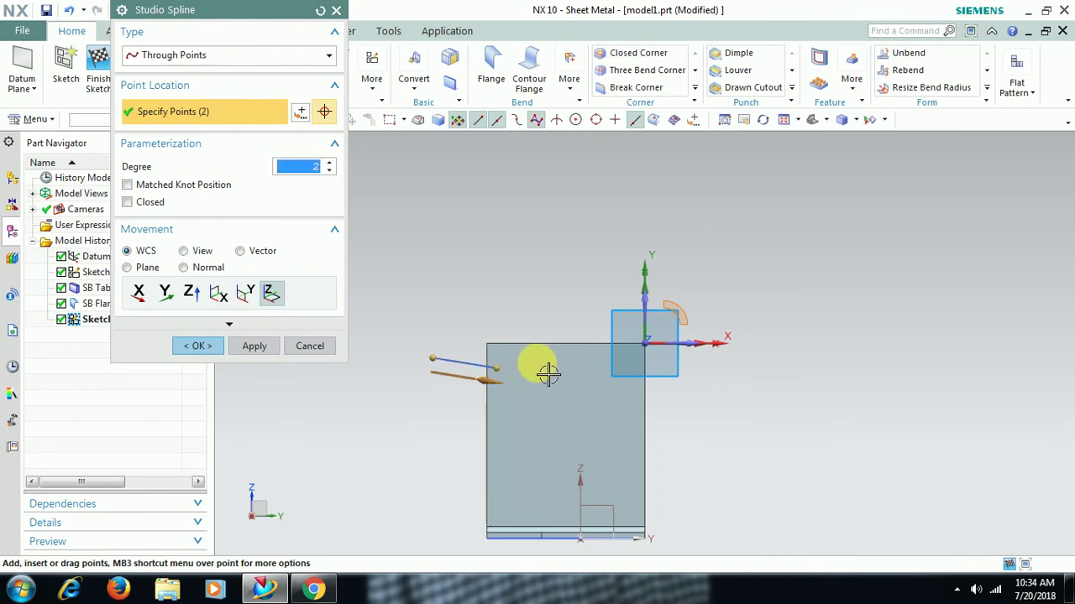
left_click(537, 363)
left_click(620, 366)
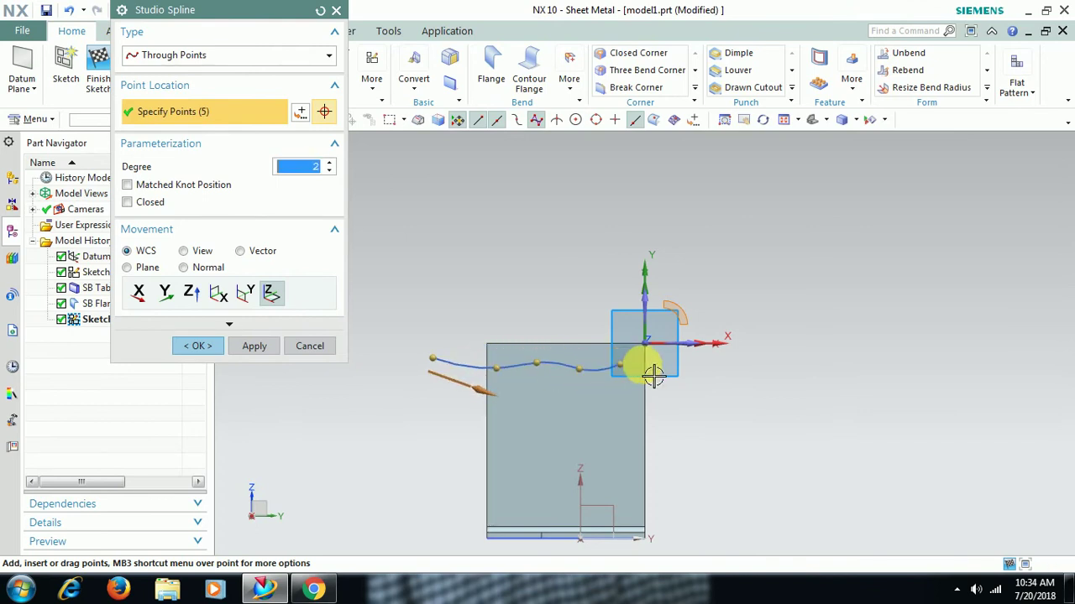
left_click(681, 369)
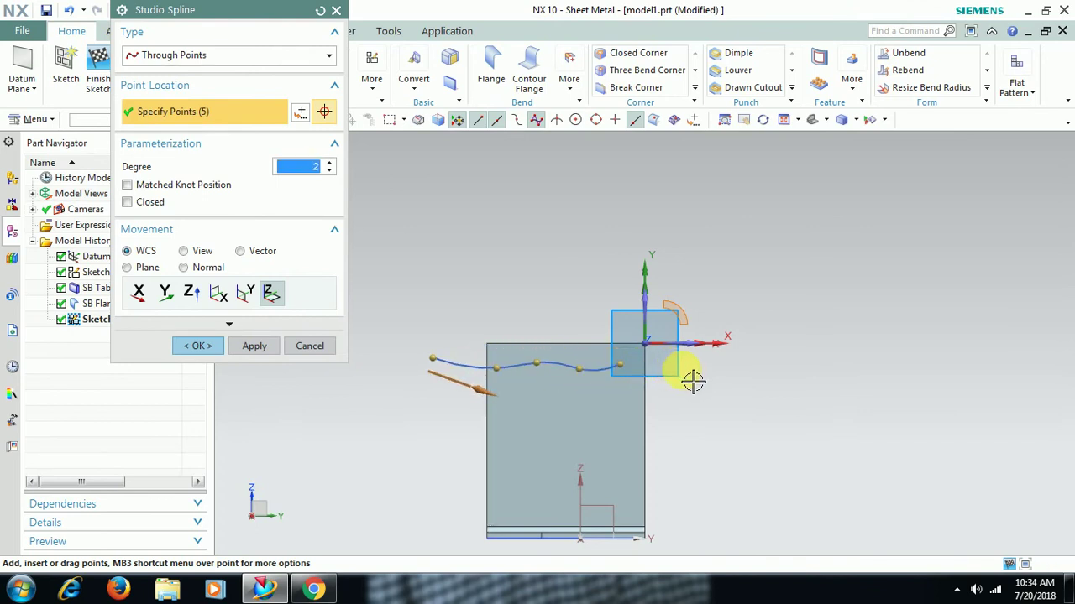
left_click(194, 345)
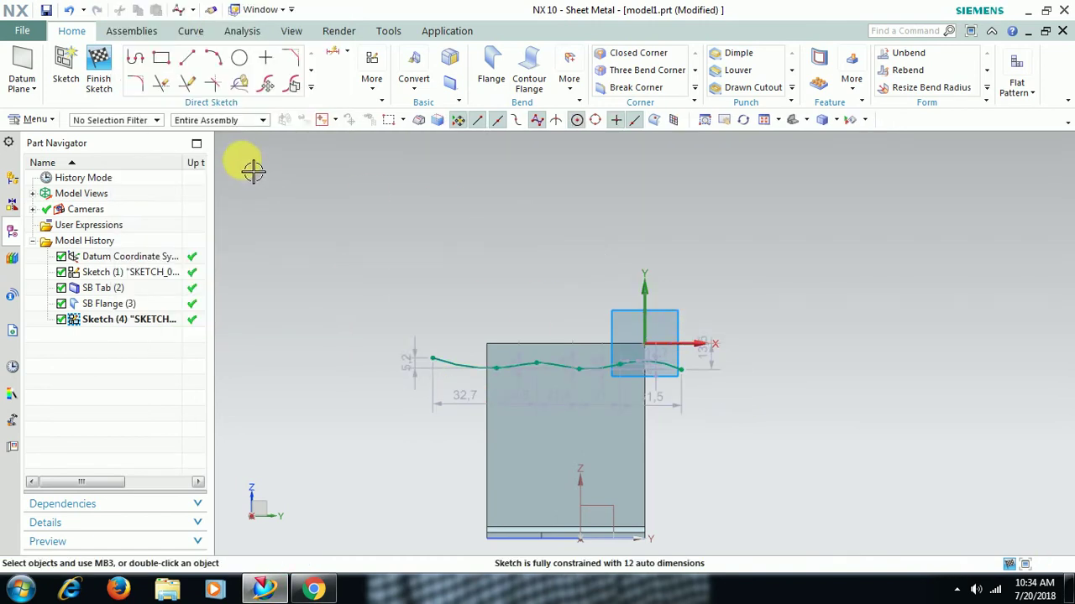
Step: Close the outline with lines up, across the top and down to the spline, then finish the sketch
left_click(135, 57)
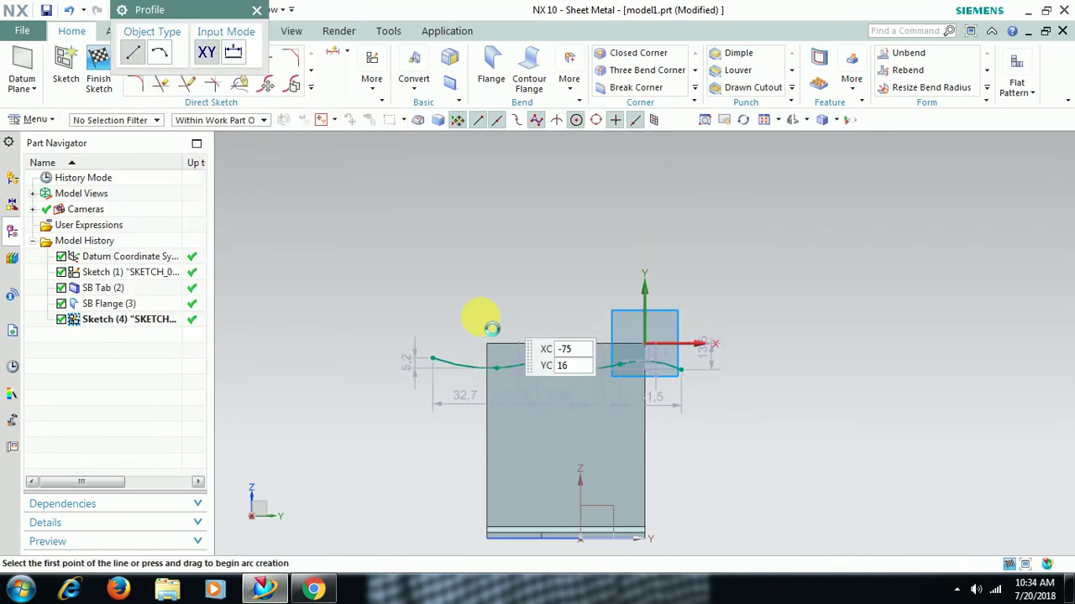
left_click(432, 359)
left_click(435, 293)
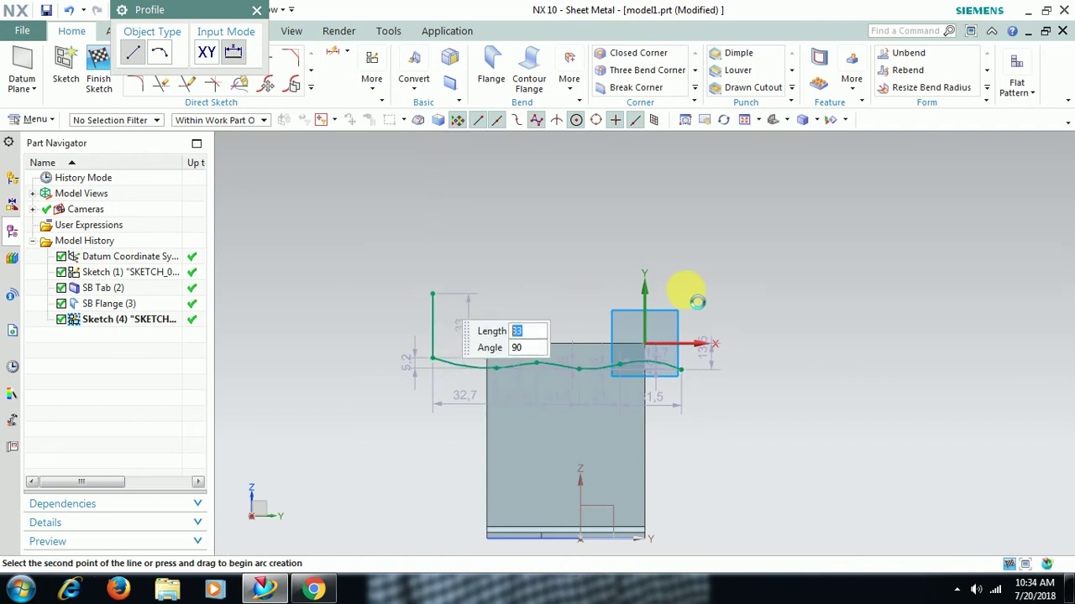
left_click(681, 294)
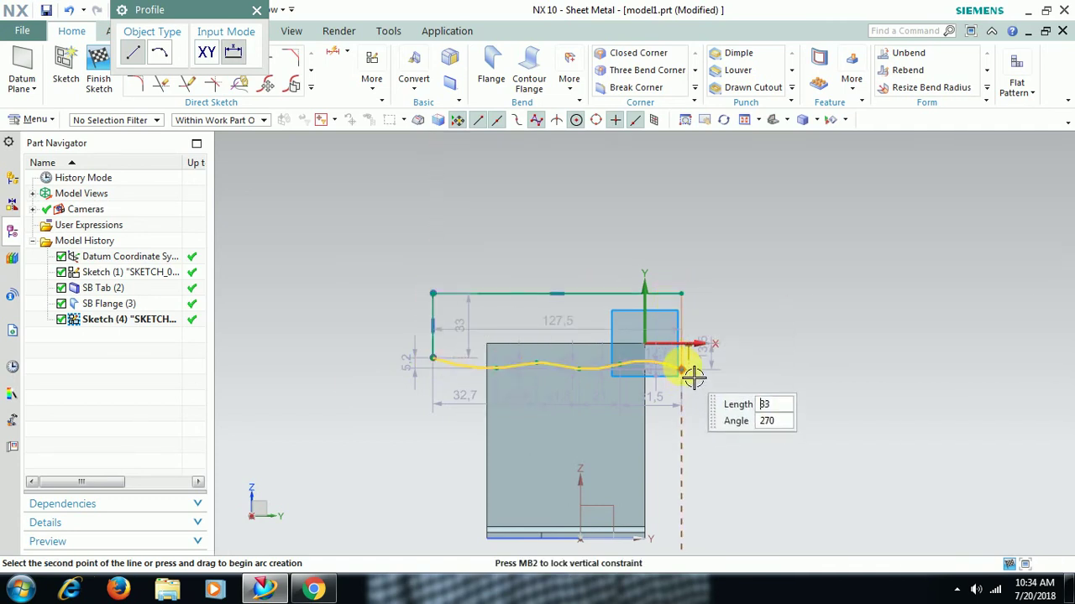
left_click(690, 381)
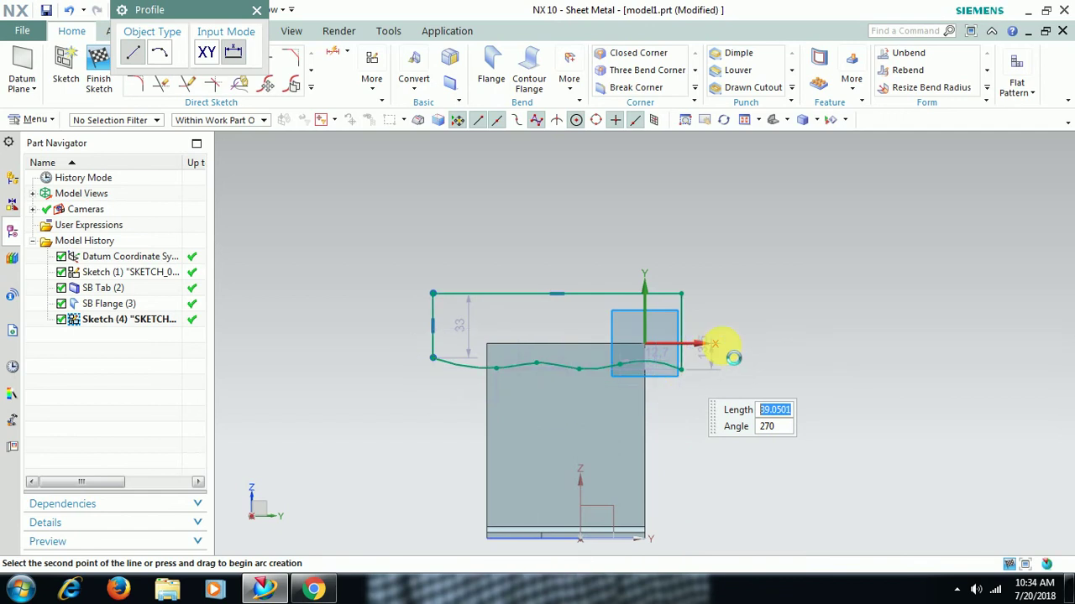
left_click(258, 12)
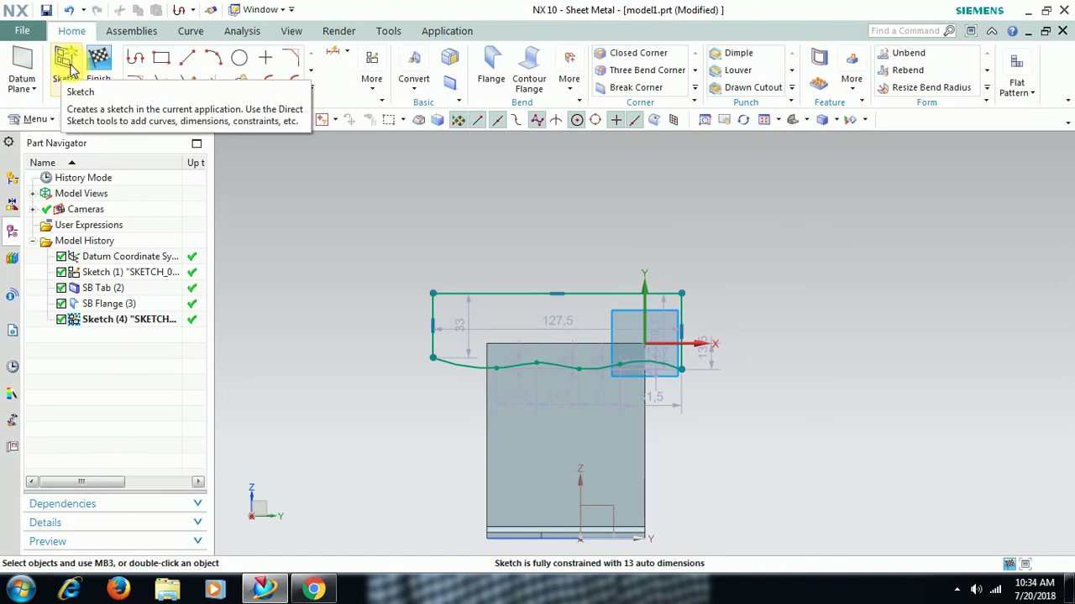
left_click(98, 67)
Step: Apply a Normal Cutout using the wavy sketch outline to trim the wall's top
middle_click_drag(614, 431, 653, 456)
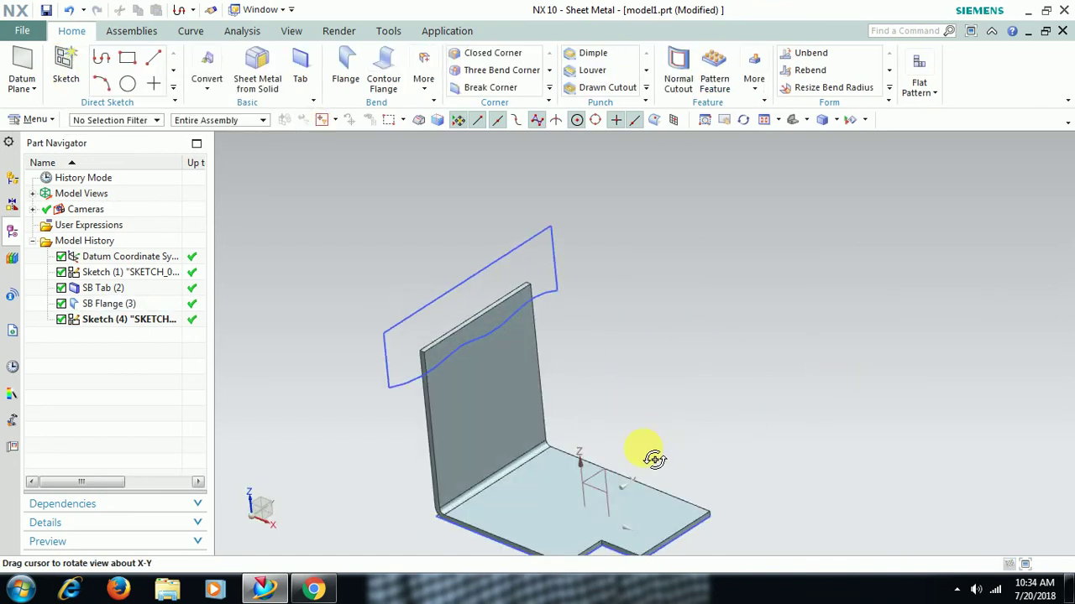
left_click(678, 69)
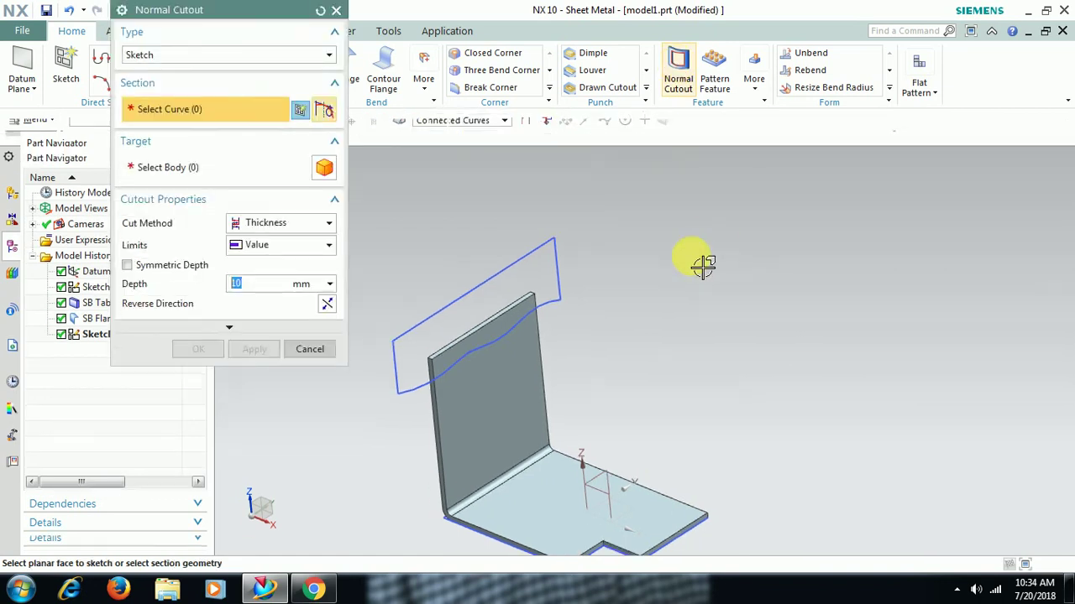
left_click(555, 262)
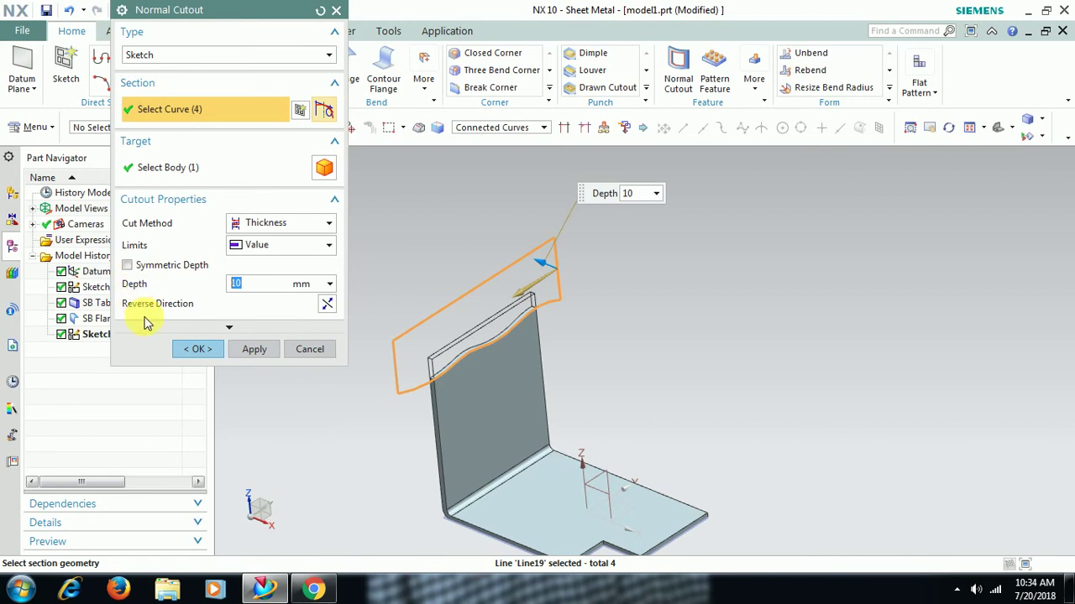
left_click(196, 349)
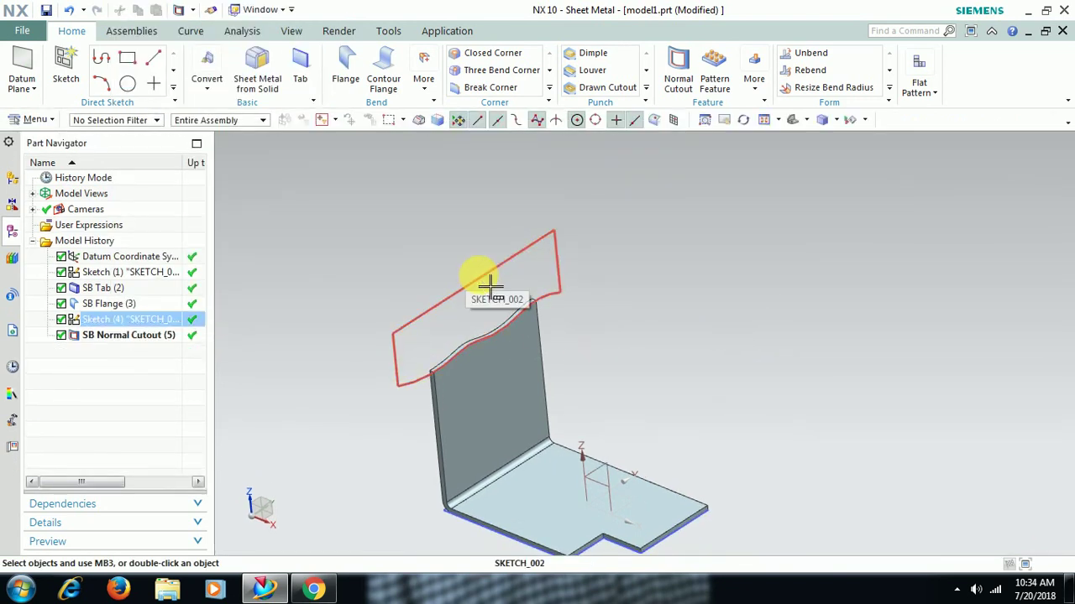
Step: Hide Sketch (4) and orbit the view to inspect the wavy-trimmed flange
left_click(489, 284)
right_click(489, 283)
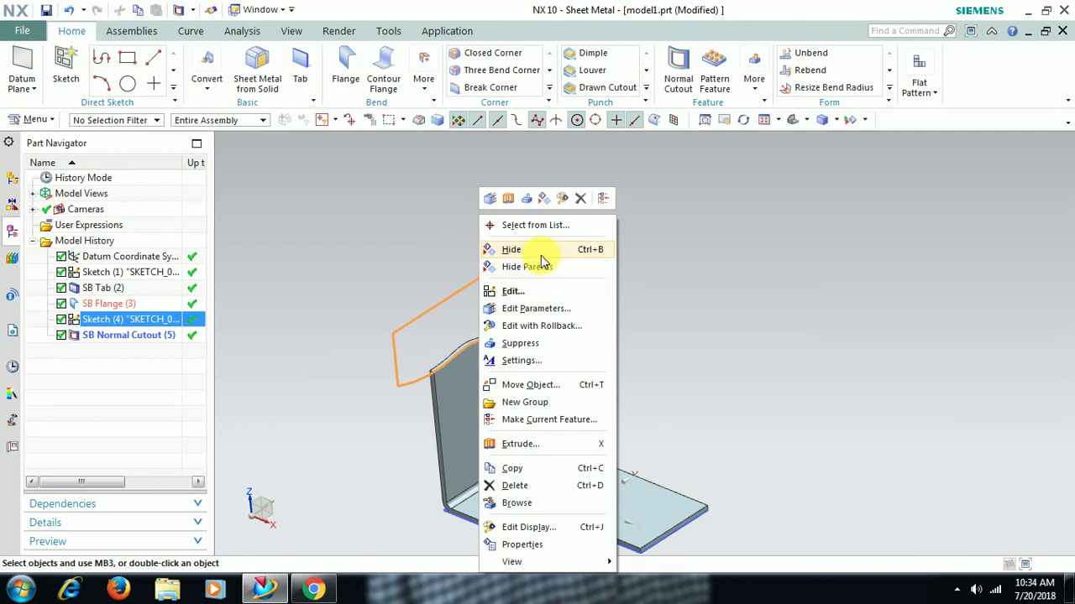
left_click(541, 251)
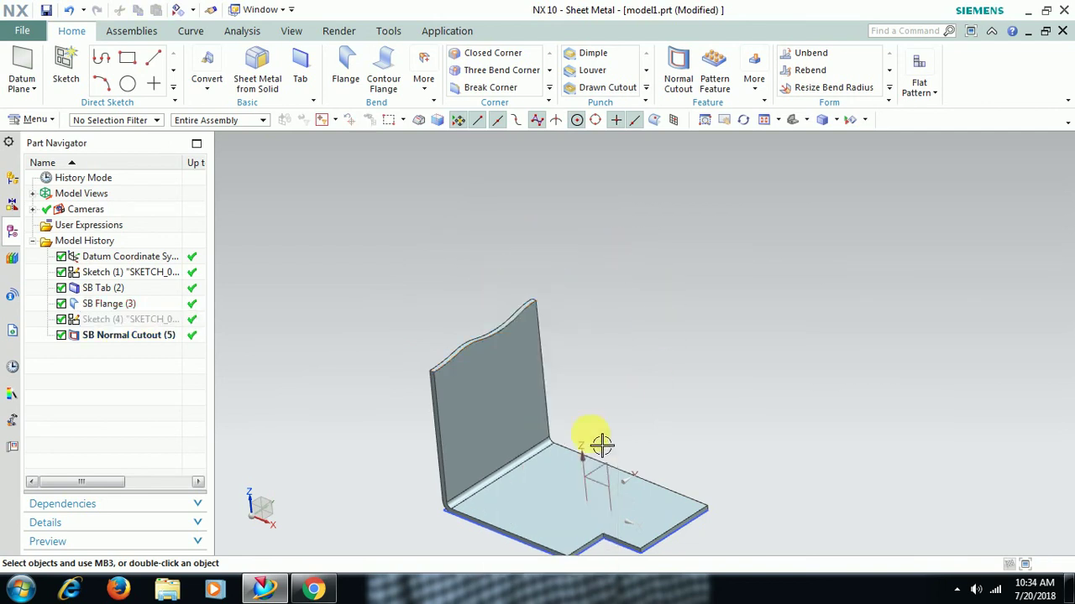
scroll(408, 473, "up", 1)
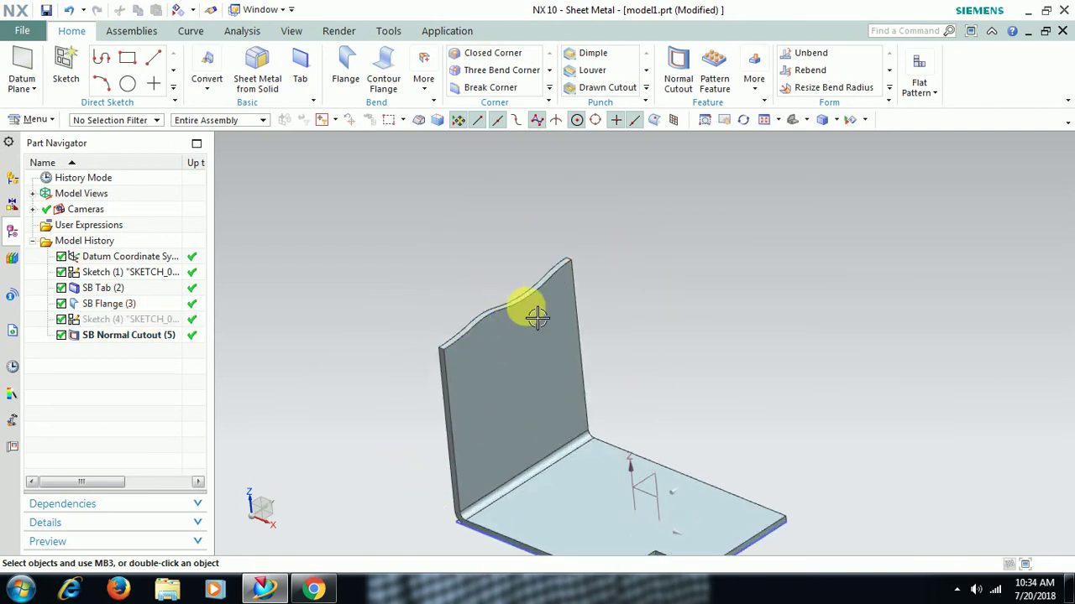
middle_click_drag(628, 348, 621, 346)
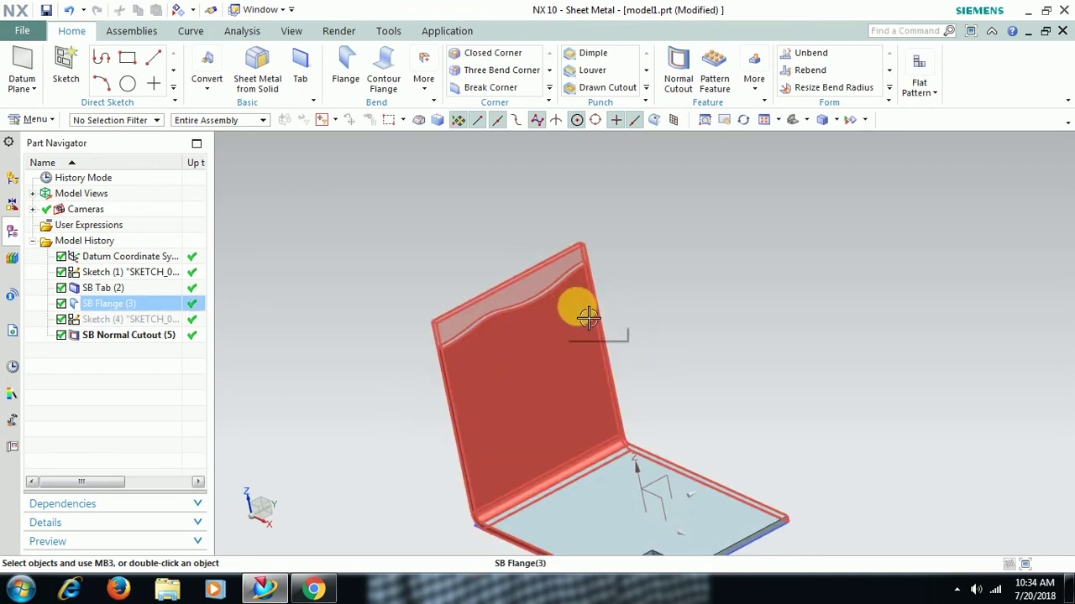
middle_click_drag(652, 316, 663, 317)
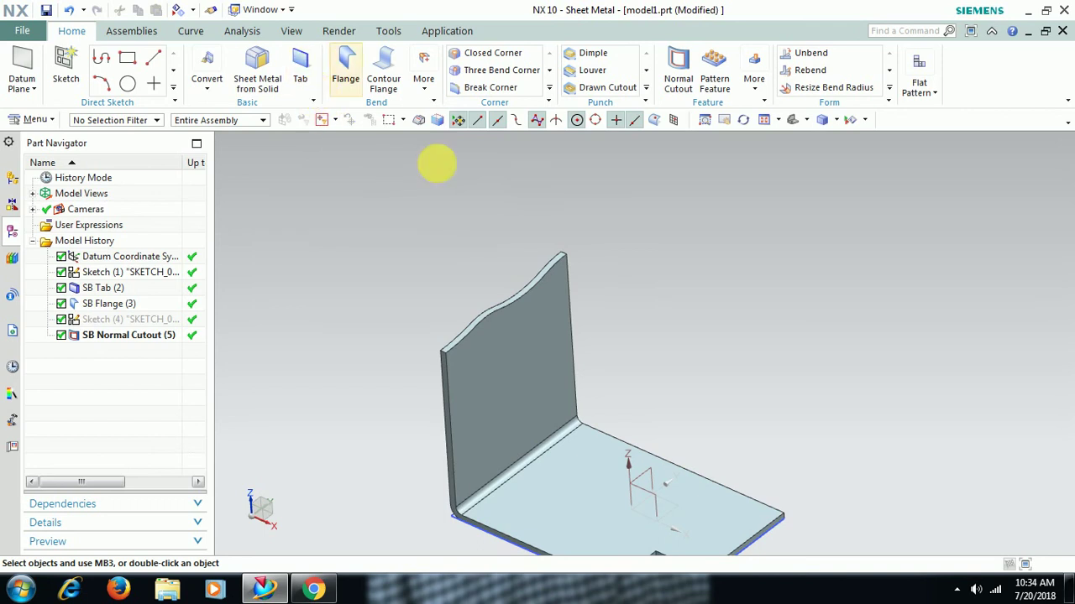
left_click(520, 302)
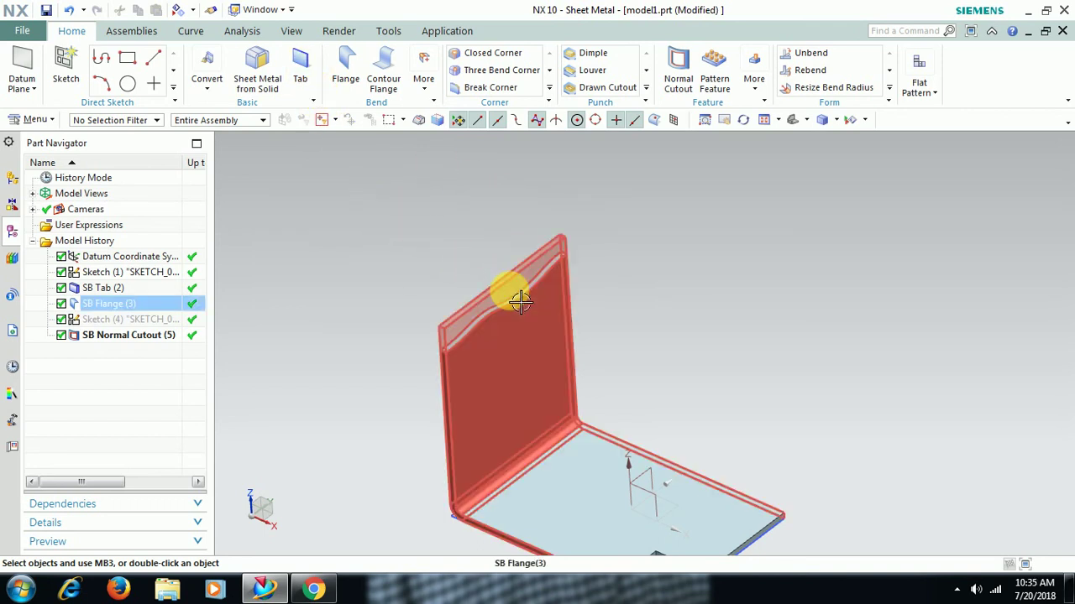
Step: Add an Advanced Flange on the wavy top edge with length 75 and bend radius 4
left_click(339, 66)
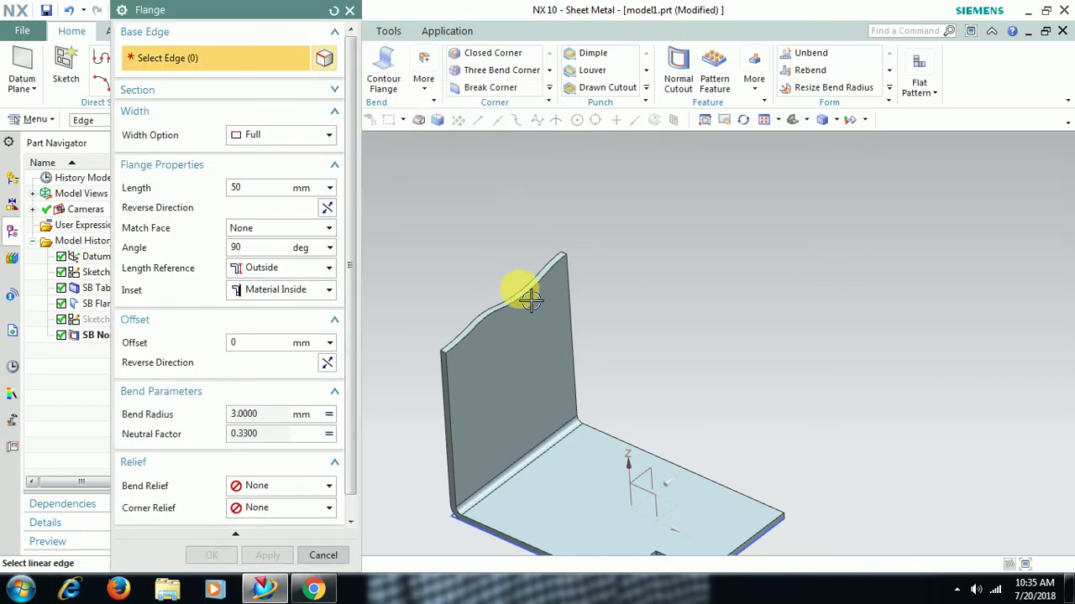
left_click(349, 10)
left_click(424, 83)
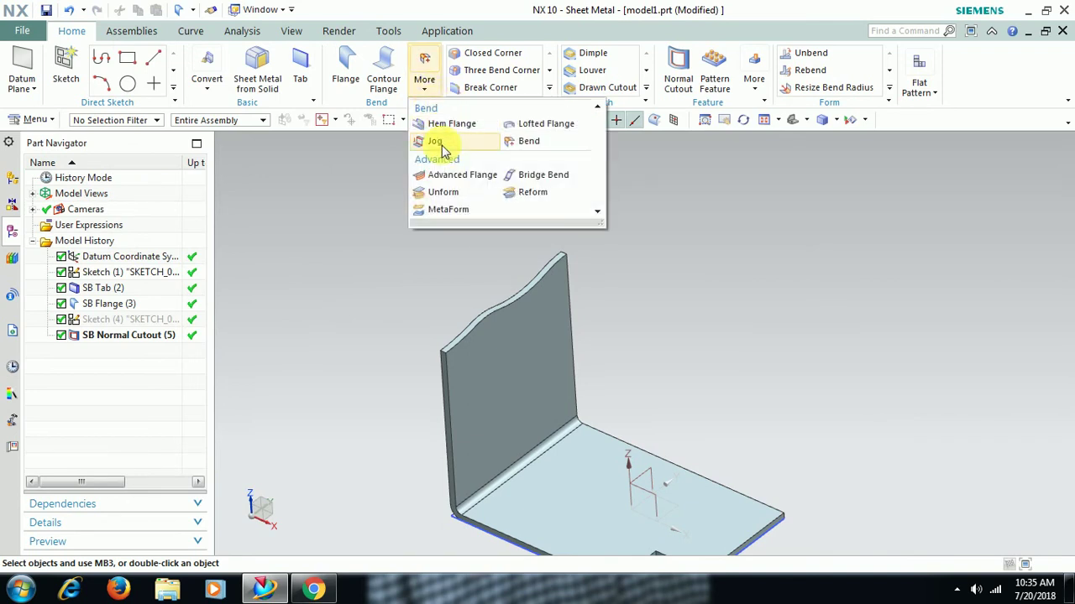
left_click(446, 177)
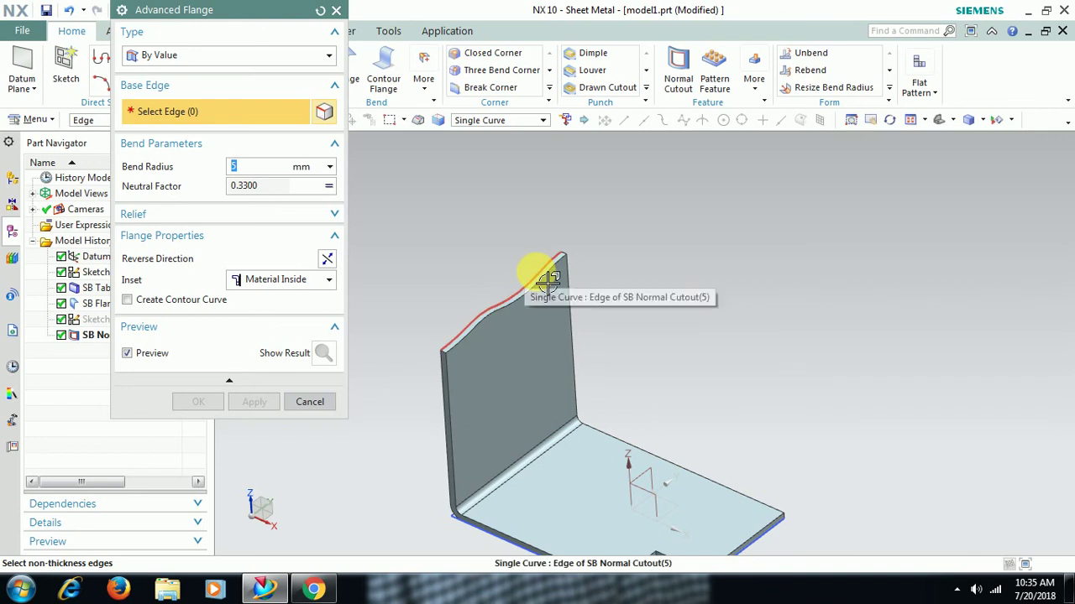
left_click(504, 281)
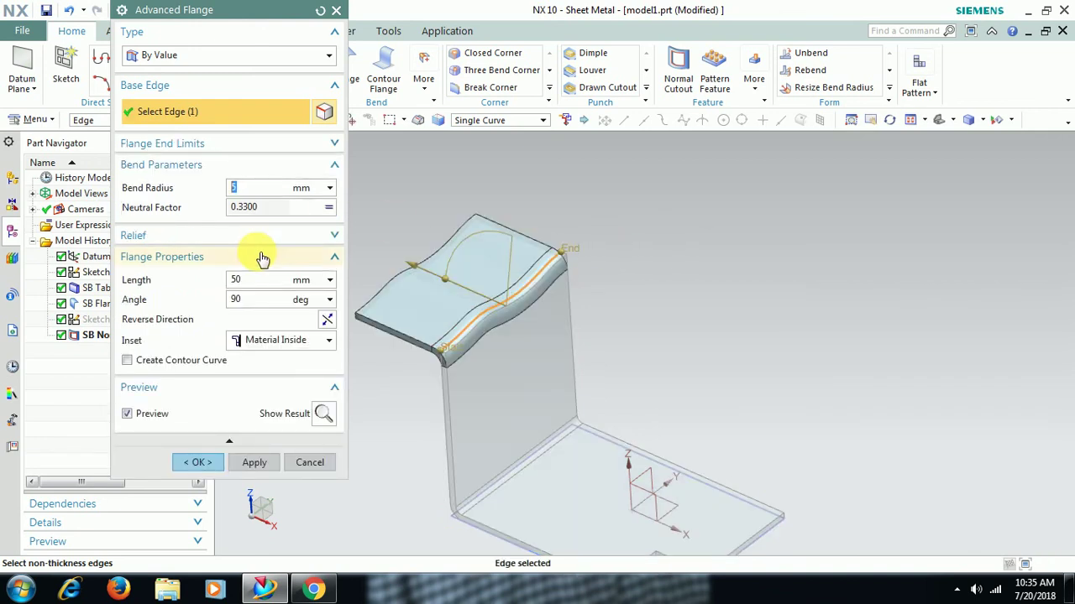
left_click(257, 281)
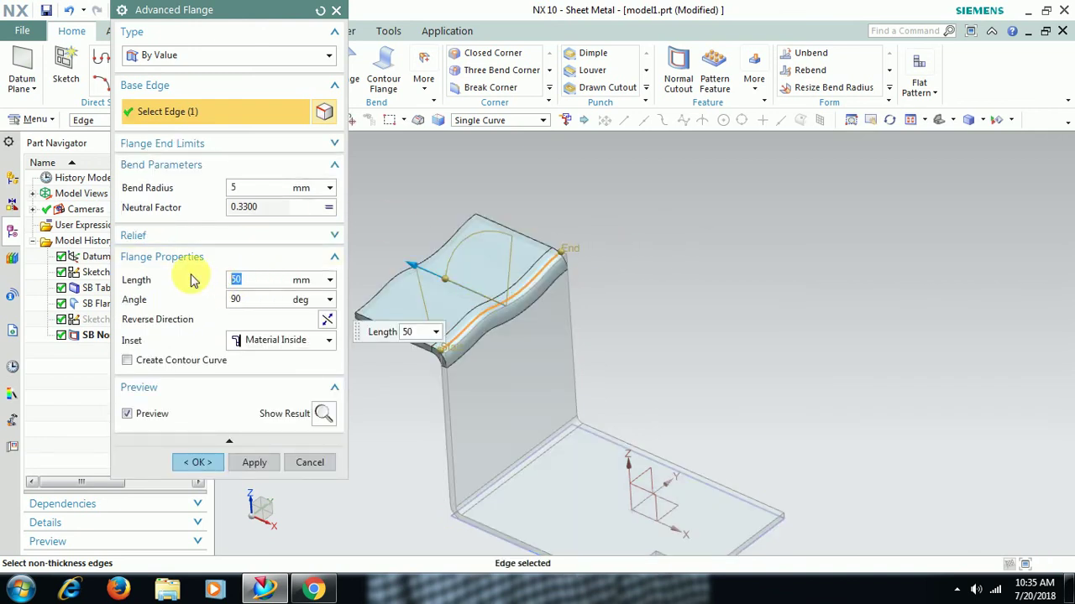
type("75")
key("Return")
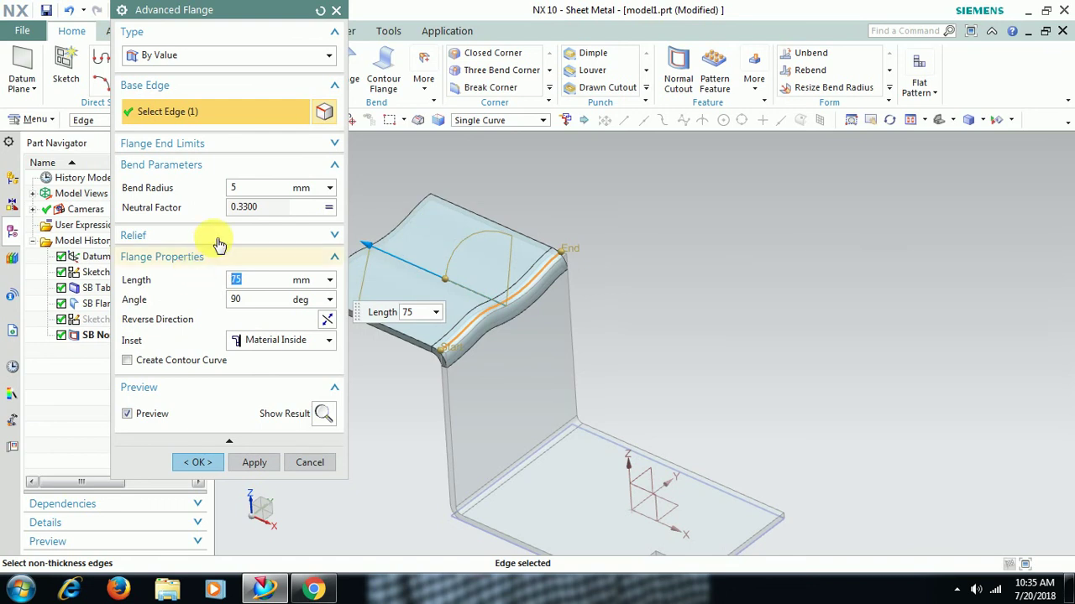
left_click(235, 188)
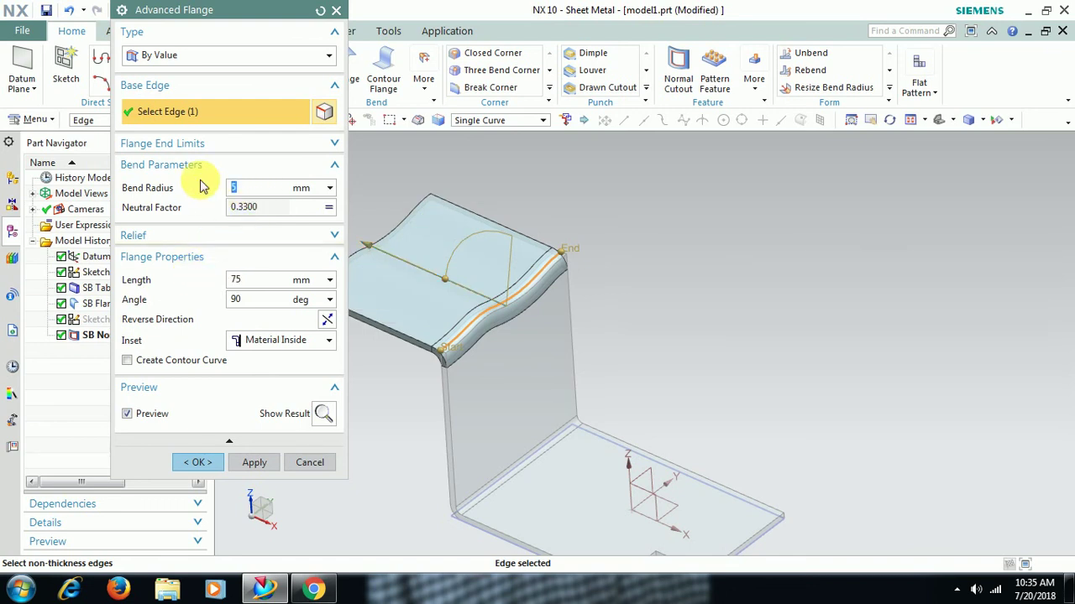
type("4")
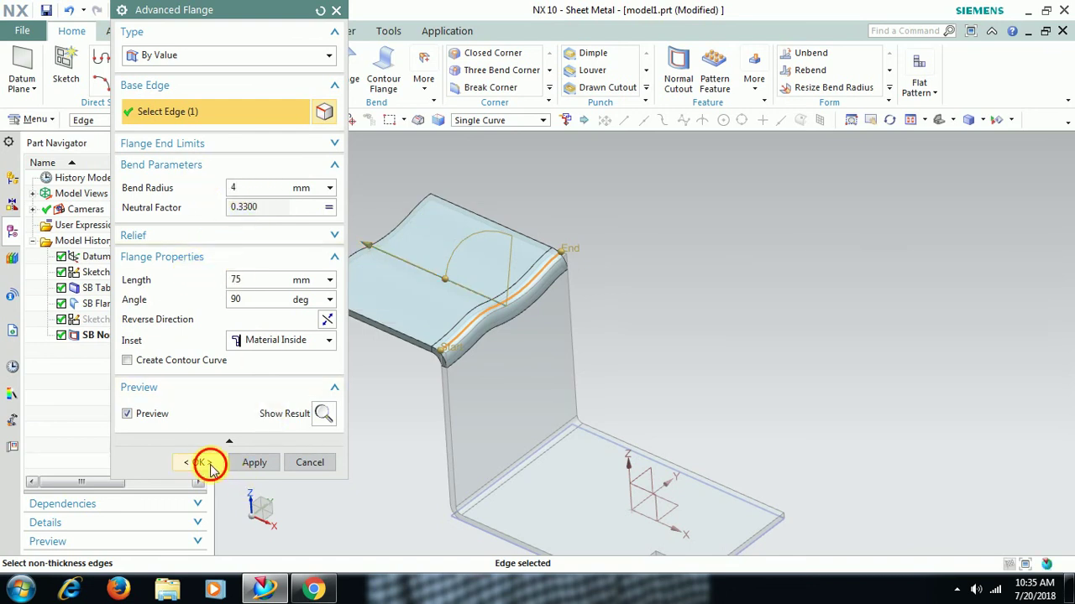
left_click(201, 463)
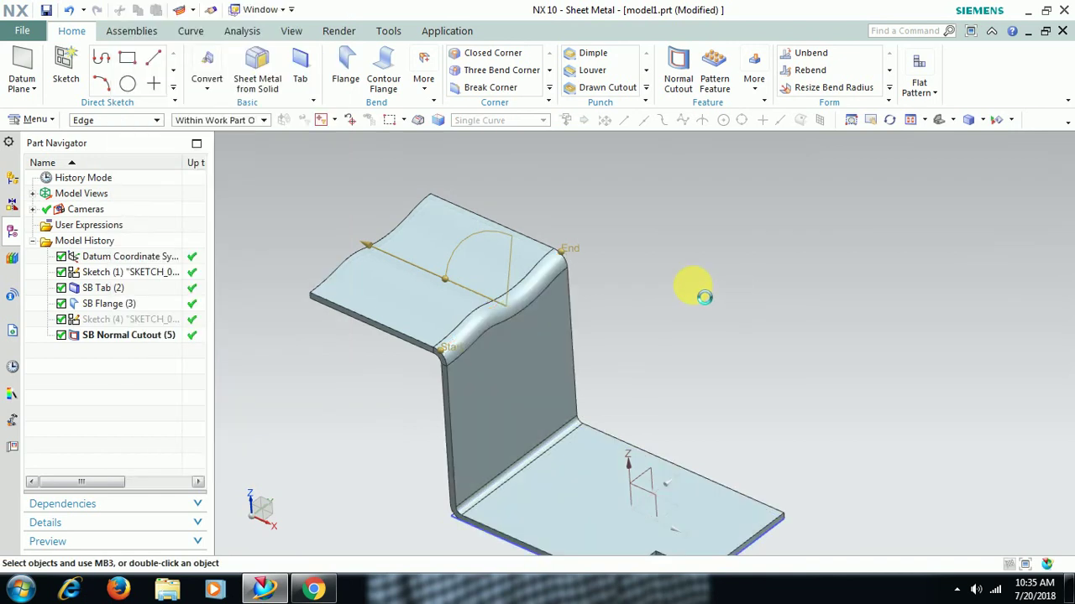
middle_click_drag(703, 294, 687, 319)
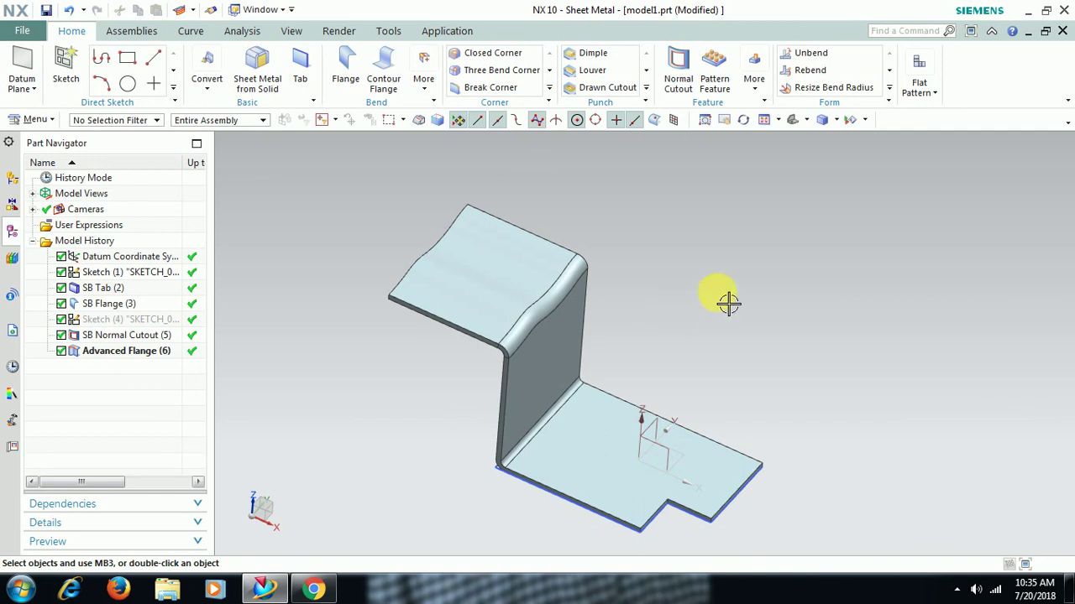
middle_click_drag(724, 297, 687, 302)
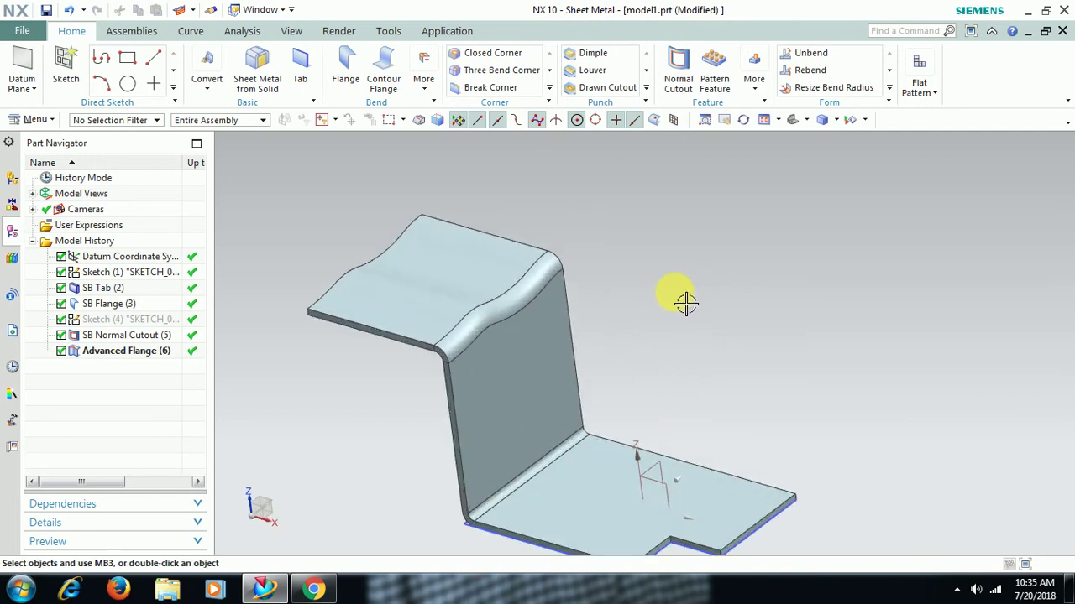
scroll(686, 303, "down", 2)
scroll(686, 304, "up", 1)
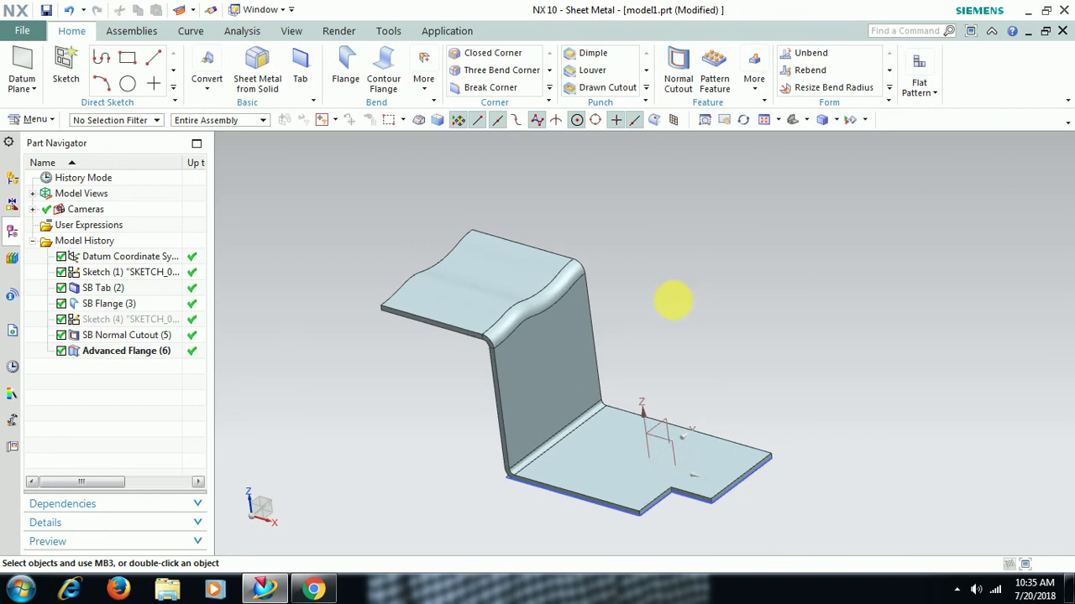
middle_click_drag(674, 299, 674, 308)
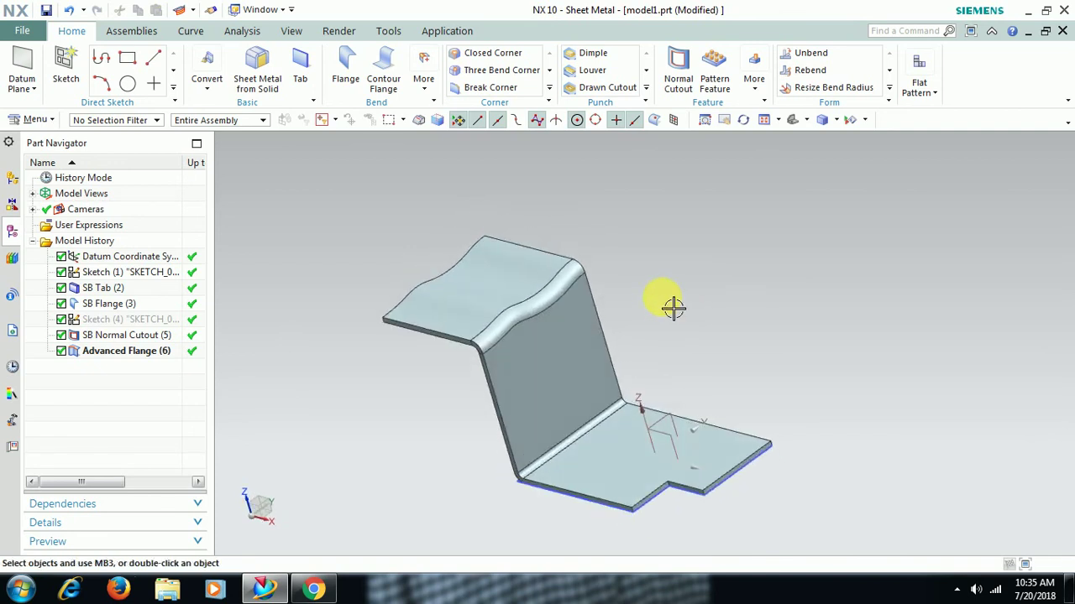